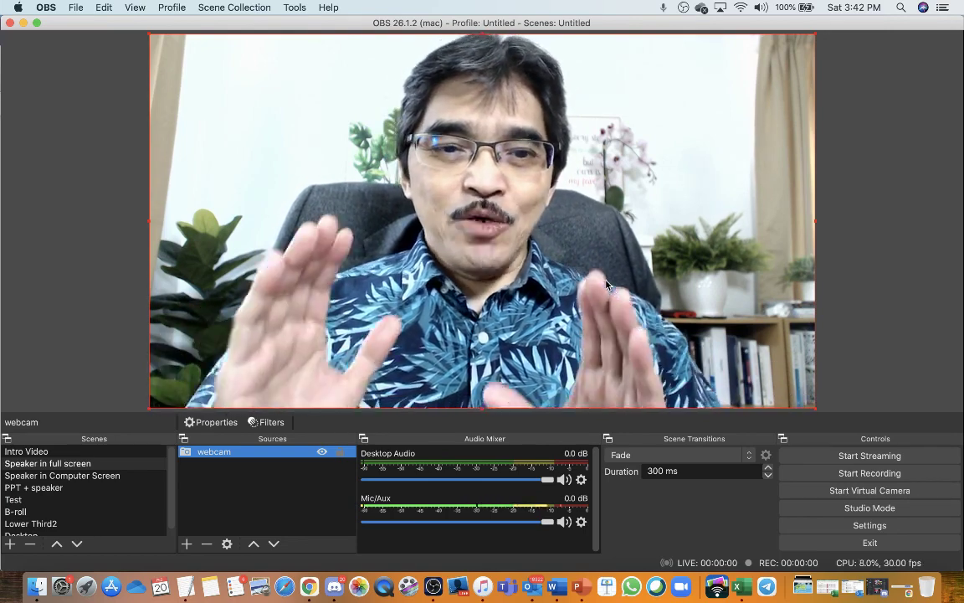
# Alternate between the Intro Video and Speaker in full screen scenes to preview each one
pyautogui.click(44, 453)
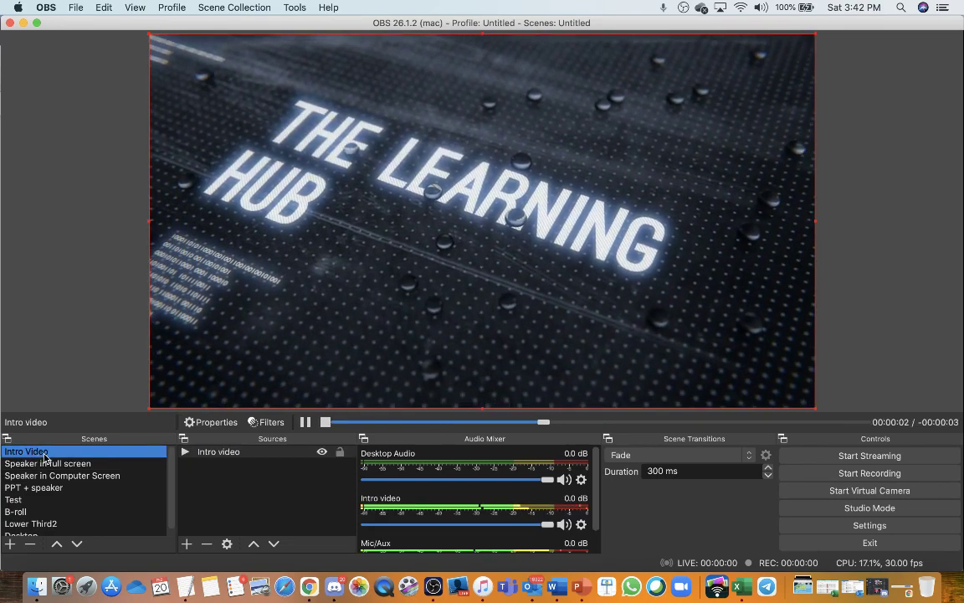
pyautogui.click(46, 458)
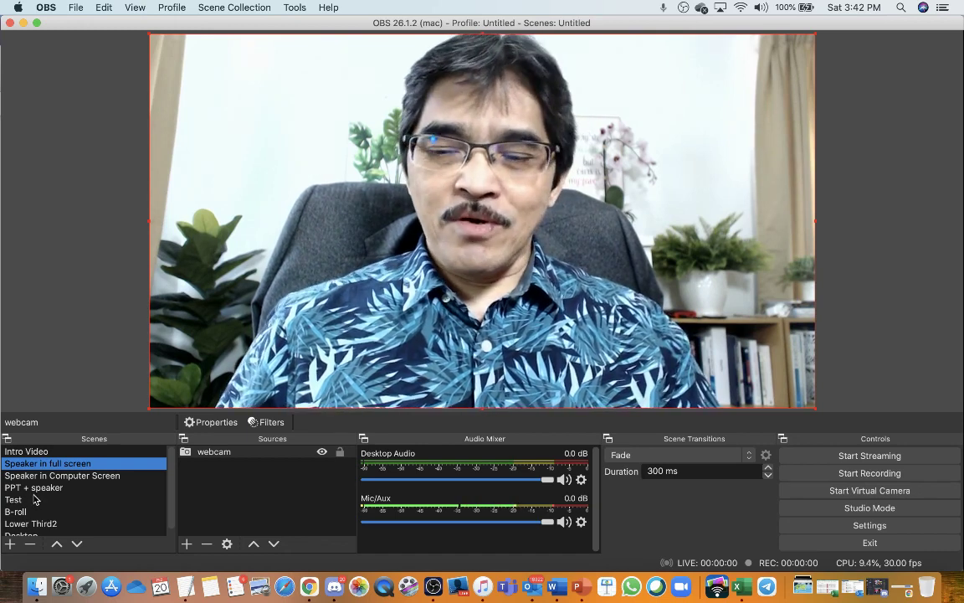
pyautogui.click(32, 452)
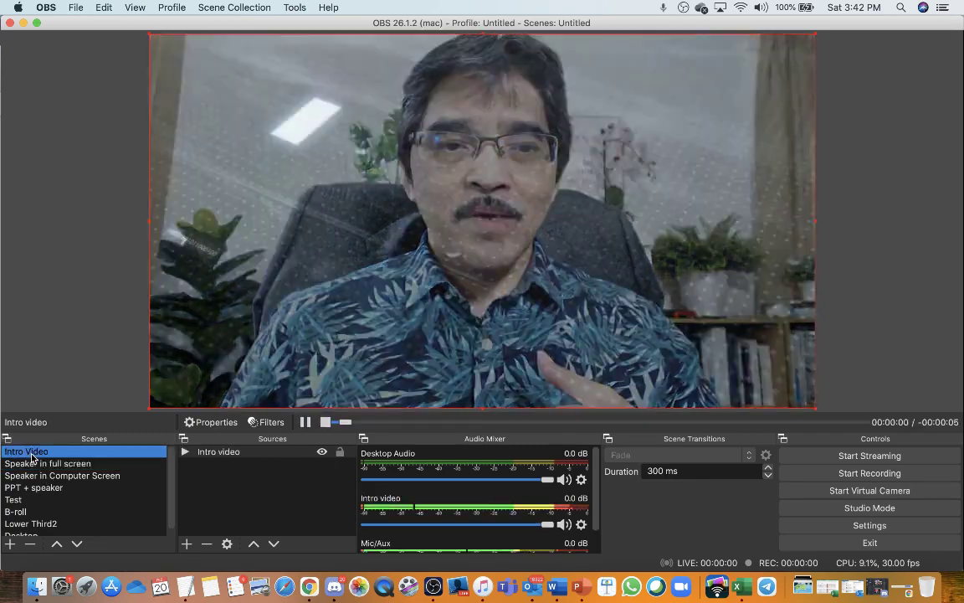
pyautogui.click(37, 464)
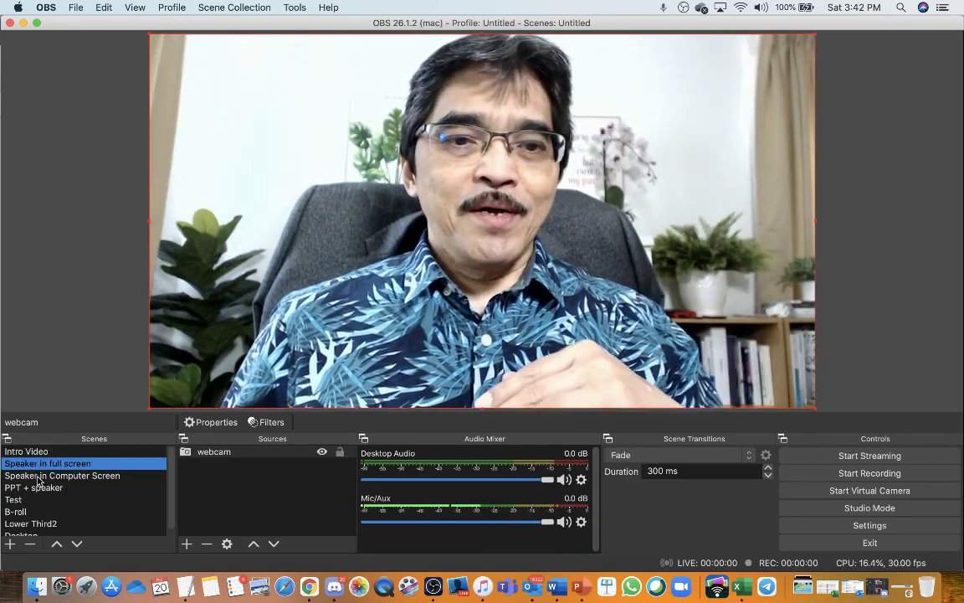
# Cycle through the Speaker in Computer Screen, PPT + speaker and neighbouring scenes, ending on Speaker in Computer Screen
pyautogui.click(37, 476)
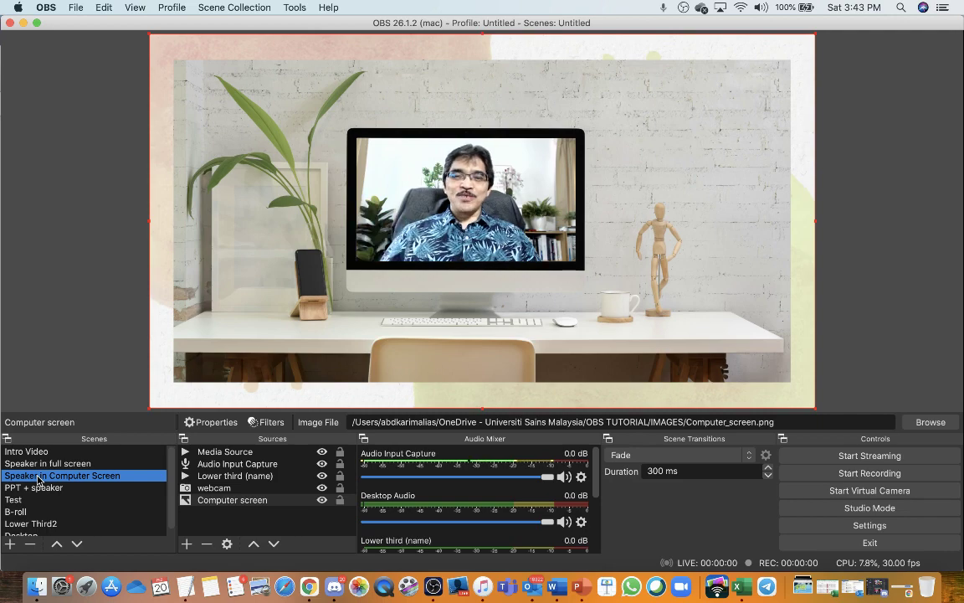
pyautogui.press('Down')
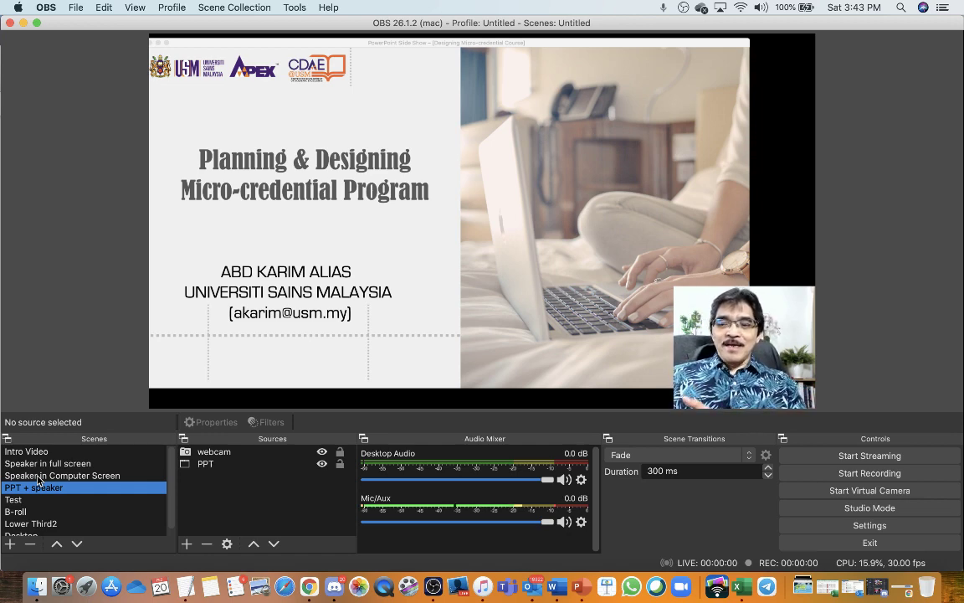
pyautogui.click(37, 477)
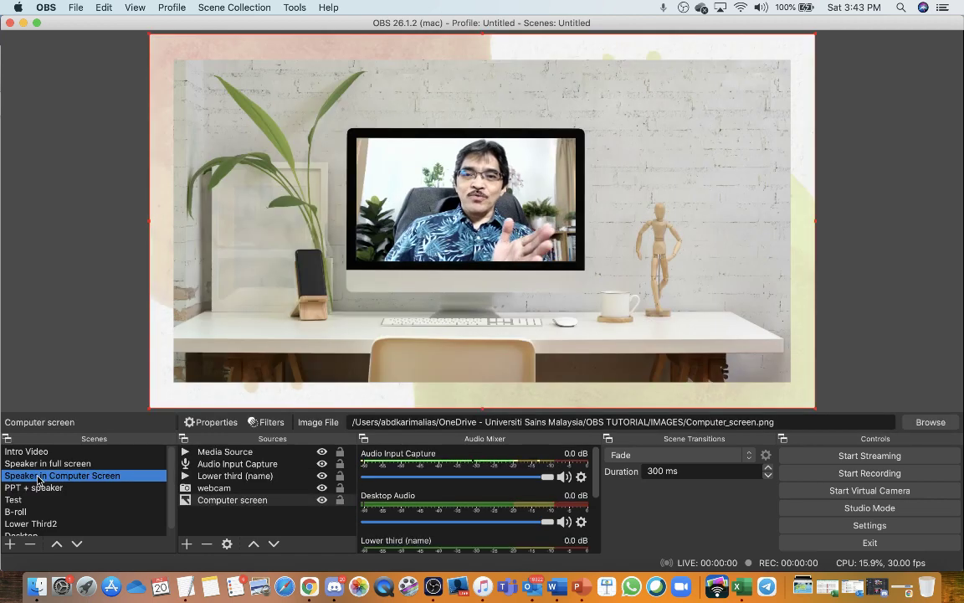
pyautogui.press('Down')
pyautogui.press('Up')
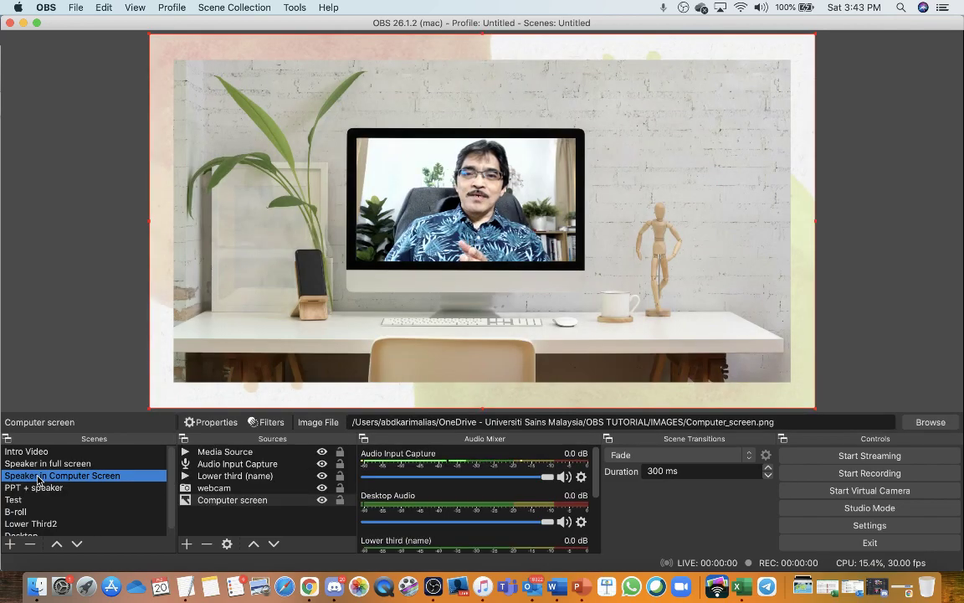
pyautogui.press('Up')
pyautogui.press('Up')
pyautogui.press('Down')
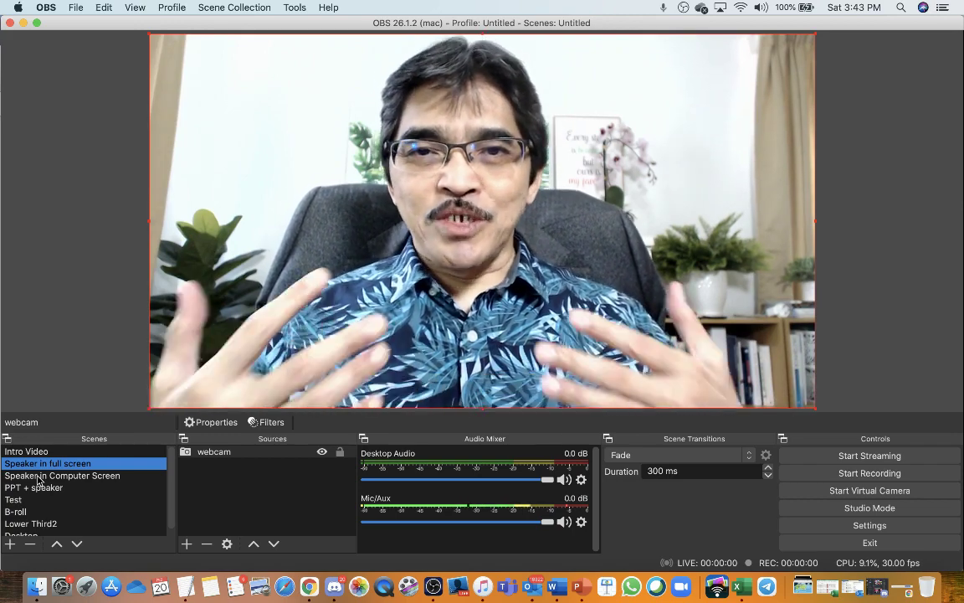
pyautogui.click(38, 476)
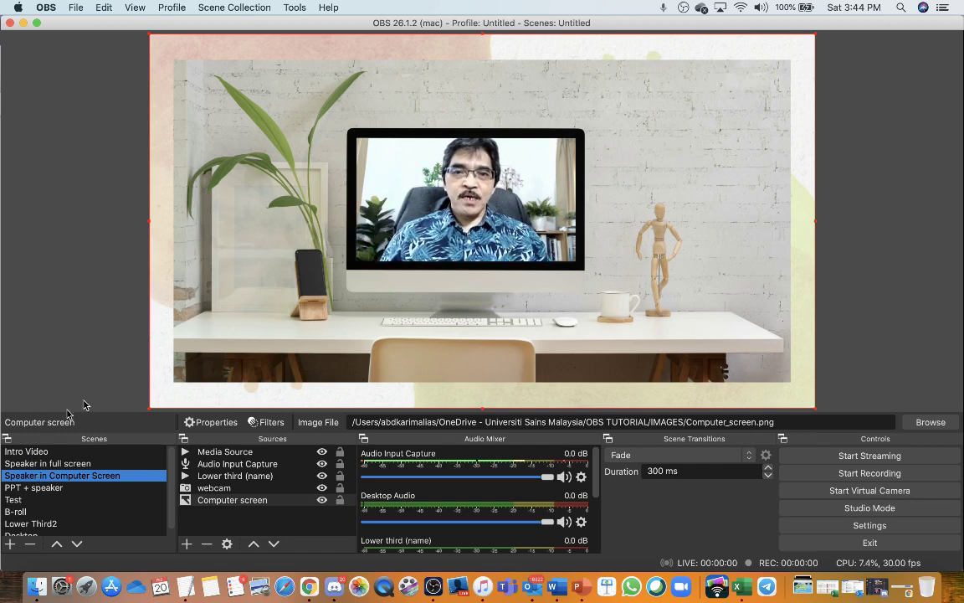
# Check the installed OBS Studio version in the program's About information and close it
pyautogui.click(44, 8)
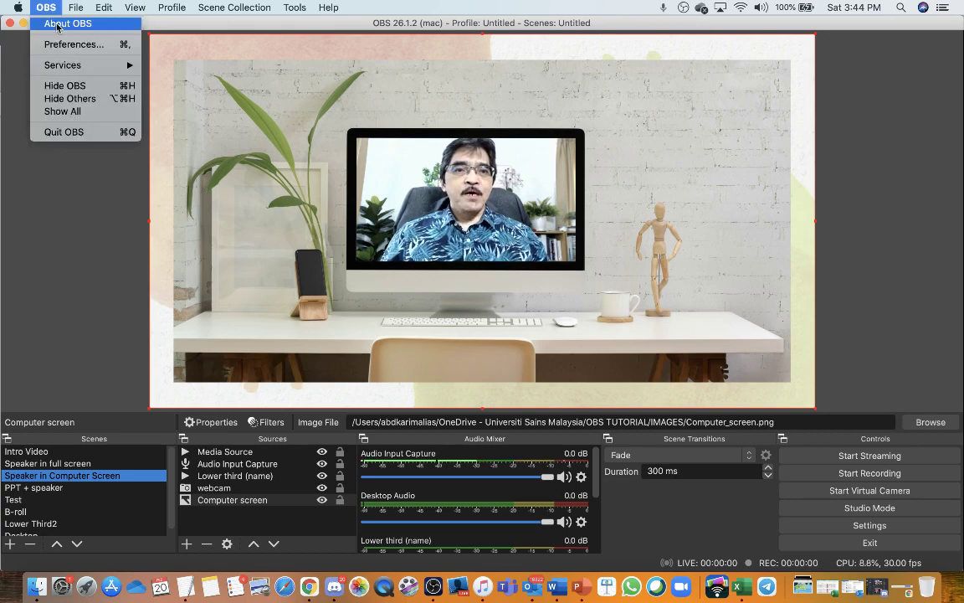
pyautogui.click(53, 22)
pyautogui.moveTo(409, 114); pyautogui.dragTo(407, 100)
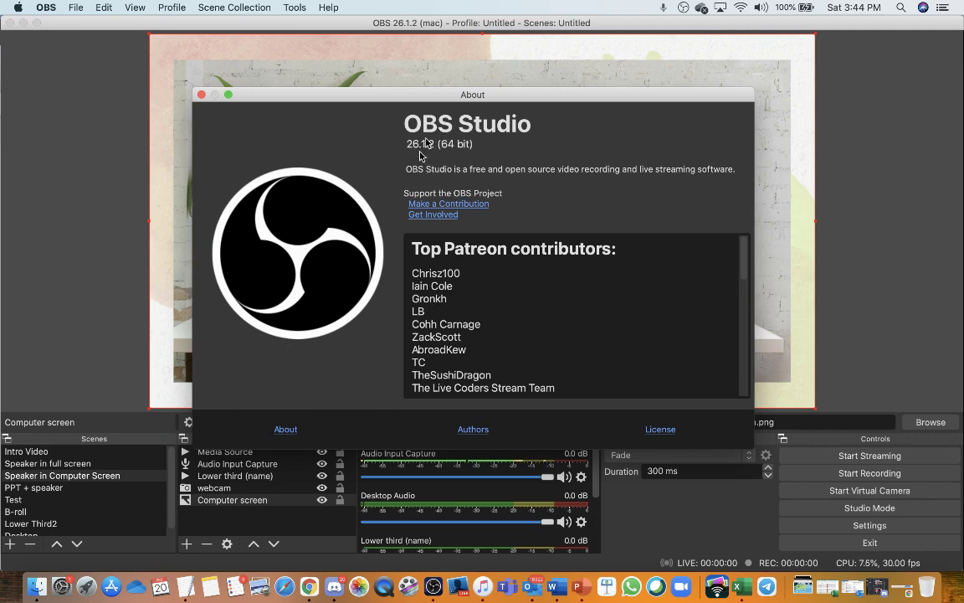
pyautogui.click(201, 95)
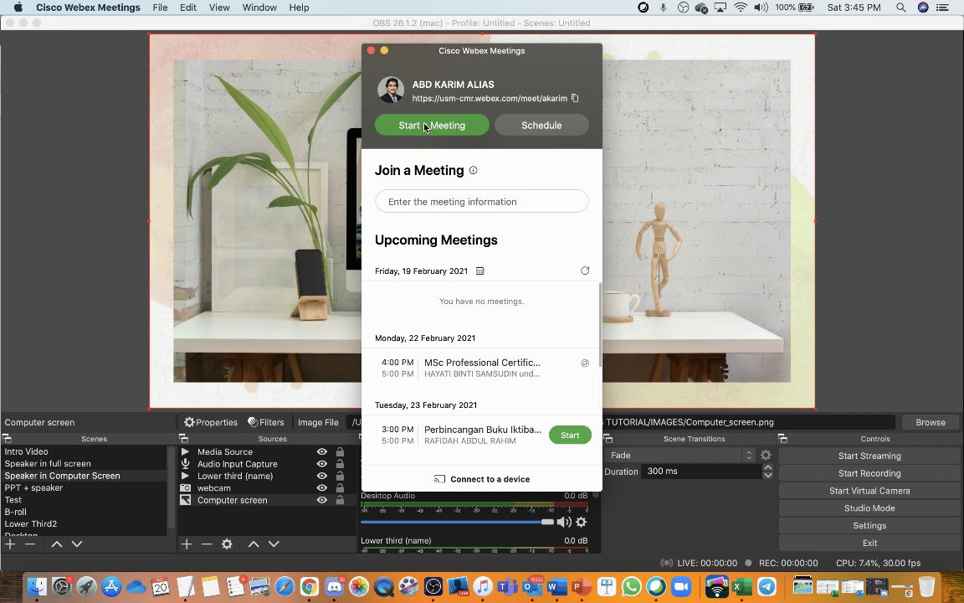
# Open the personal meeting room in Cisco Webex Meetings and review its speaker and microphone options, leaving the microphone muted
pyautogui.click(424, 128)
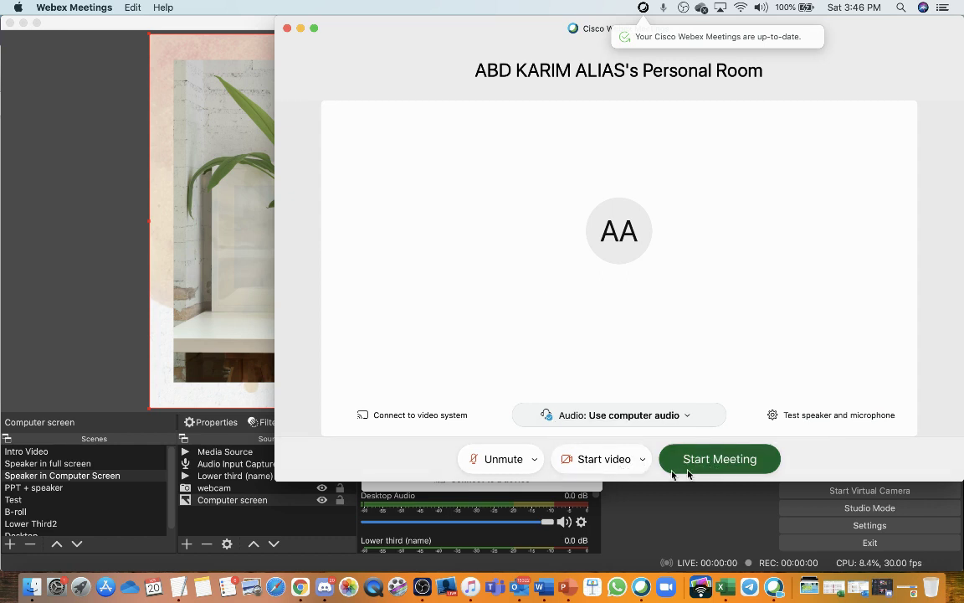
pyautogui.click(810, 416)
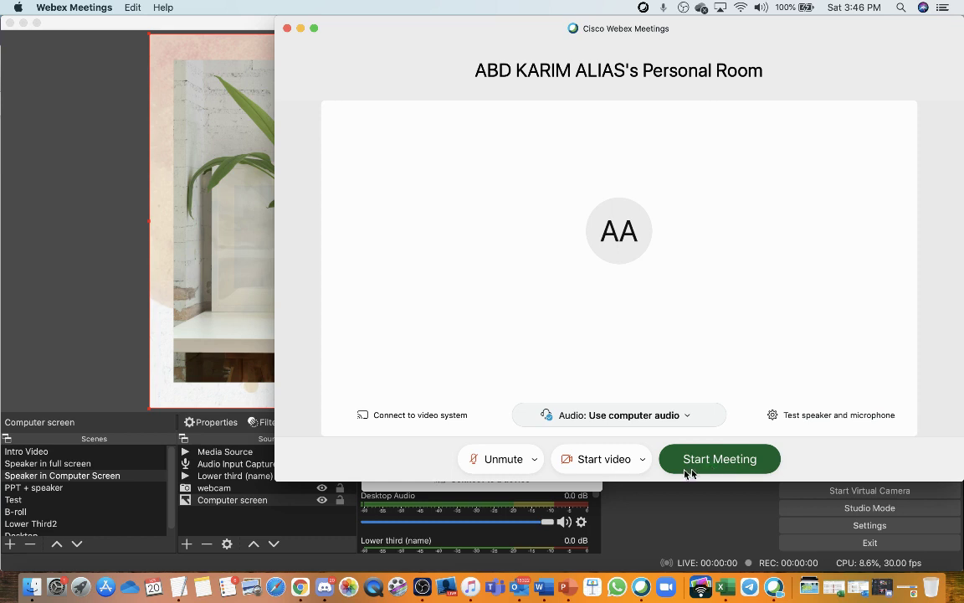
pyautogui.click(534, 460)
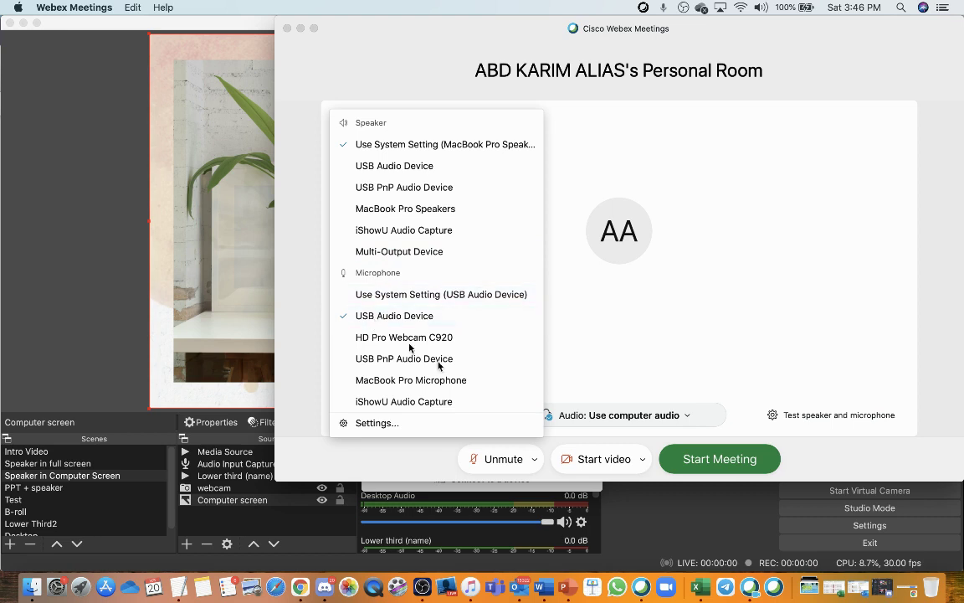
pyautogui.click(502, 460)
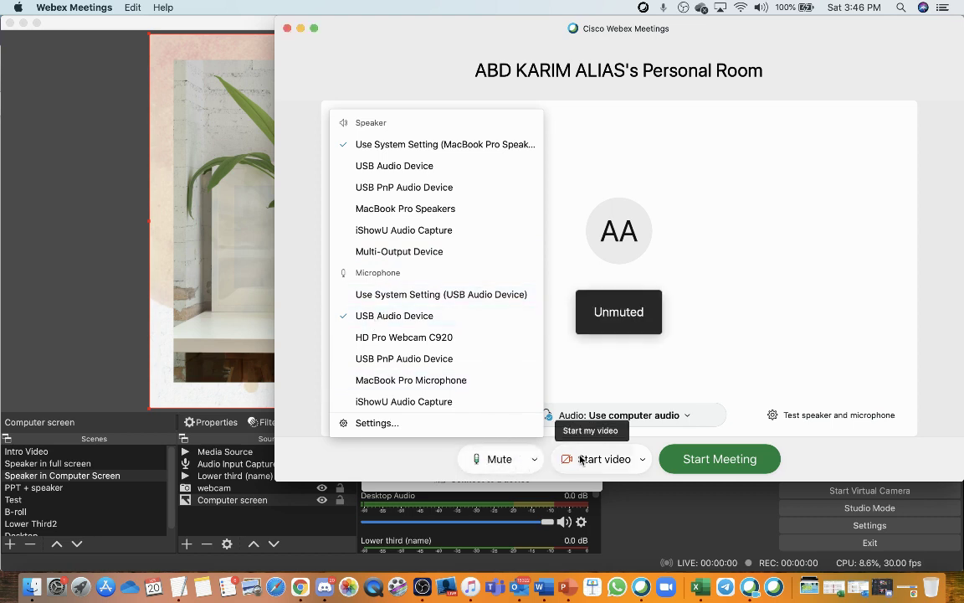
pyautogui.click(535, 461)
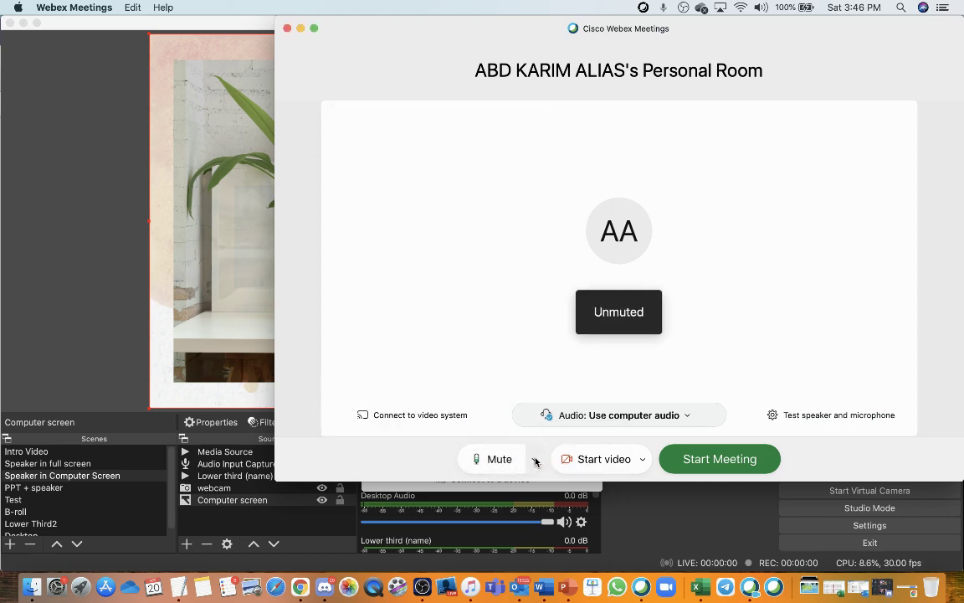
pyautogui.click(536, 461)
pyautogui.click(499, 466)
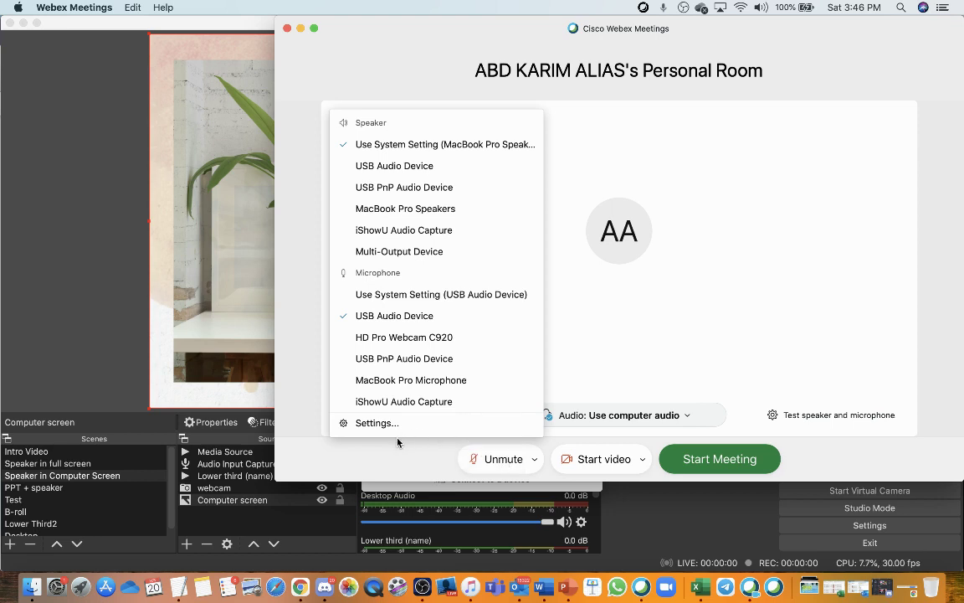
# Choose OBS Virtual Camera as the meeting camera
pyautogui.click(642, 459)
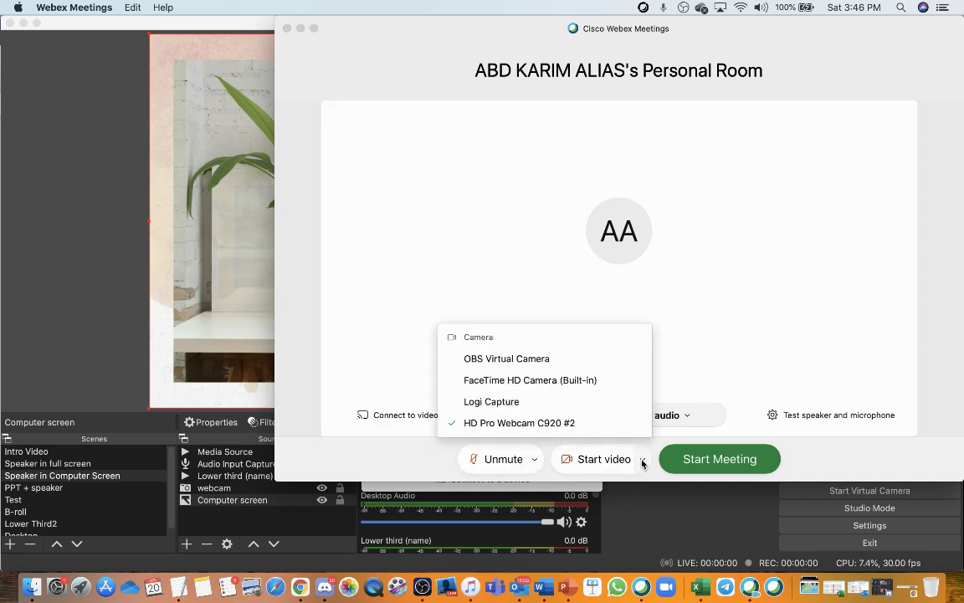
pyautogui.click(642, 461)
pyautogui.click(642, 460)
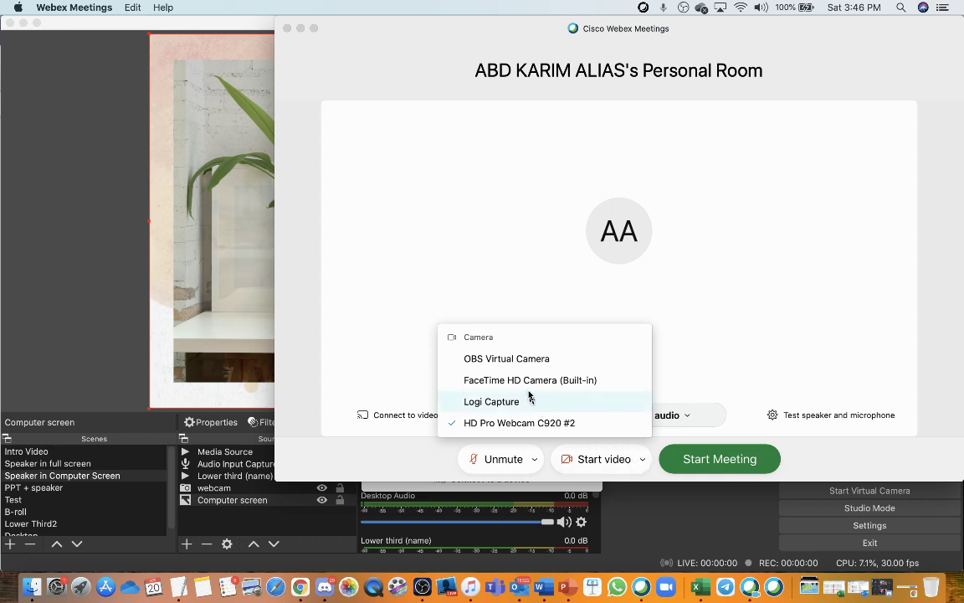
pyautogui.click(493, 360)
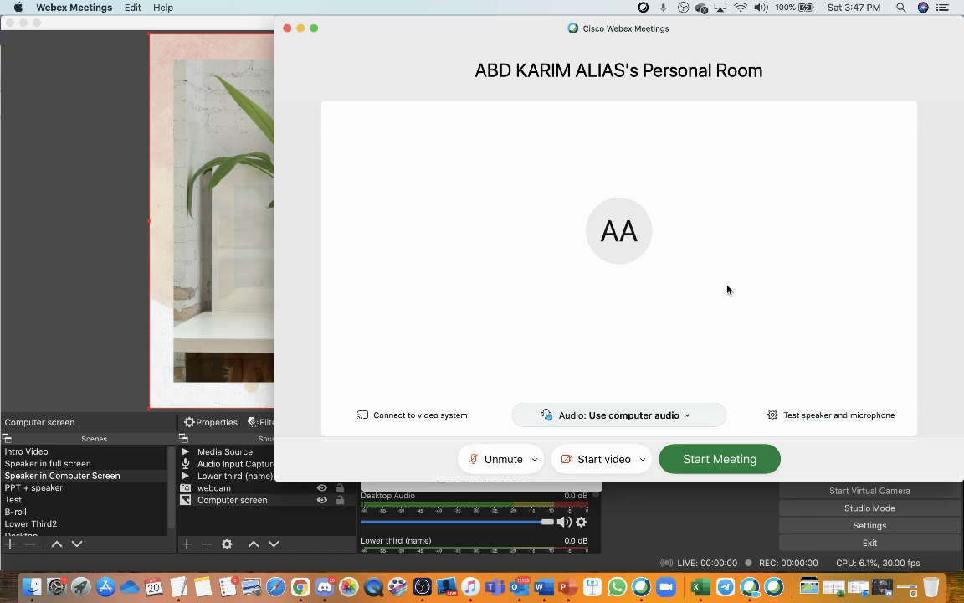
# Switch to OBS and start its virtual camera
pyautogui.click(123, 324)
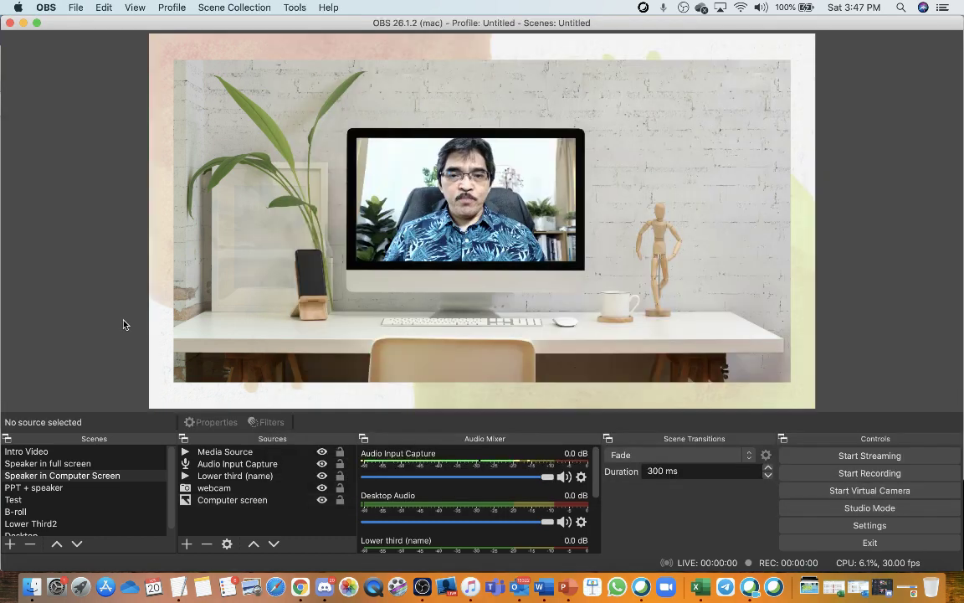
pyautogui.click(845, 495)
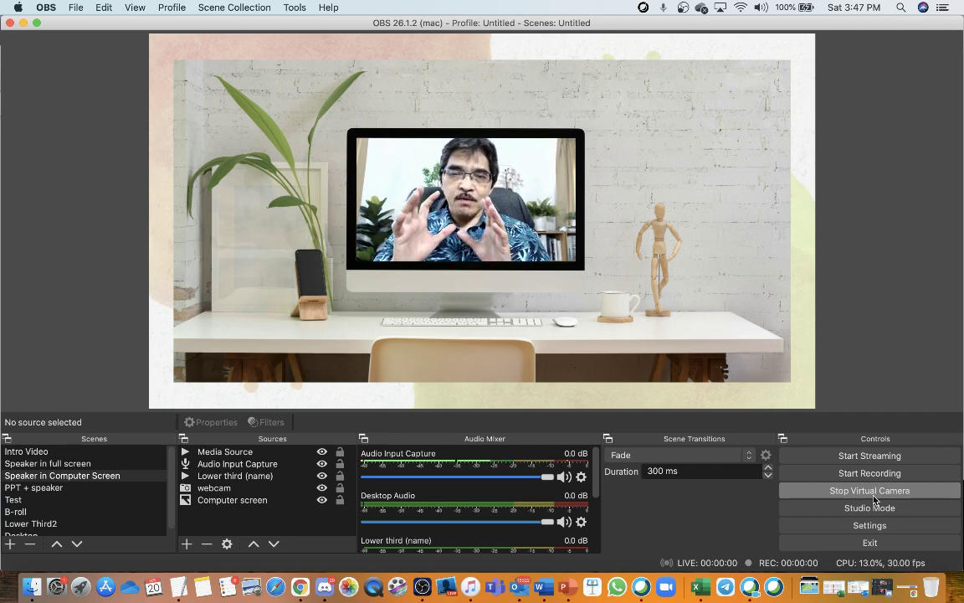
# Return to Webex, keep OBS Virtual Camera as the camera and start the meeting in the personal room
pyautogui.click(751, 590)
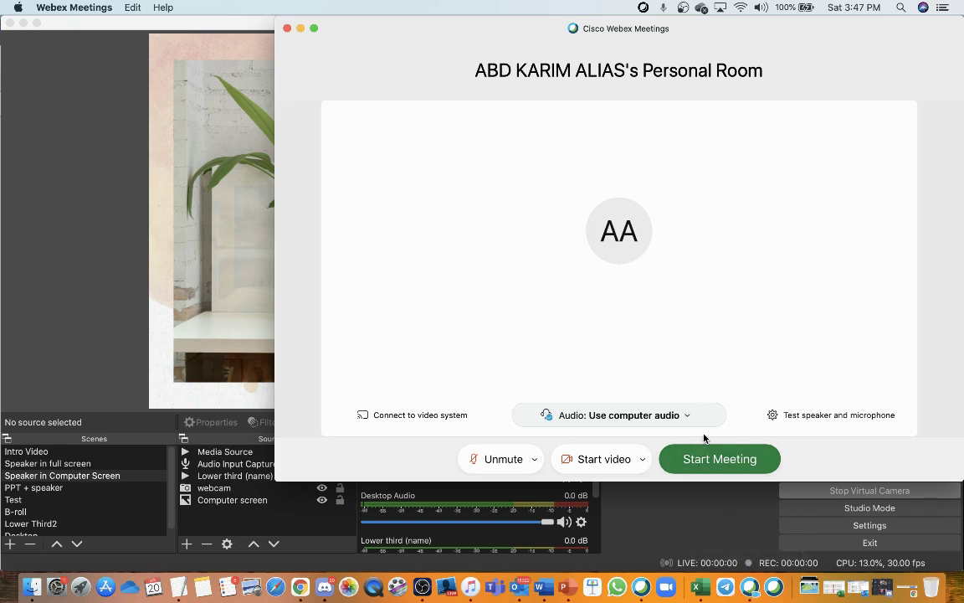
pyautogui.click(643, 459)
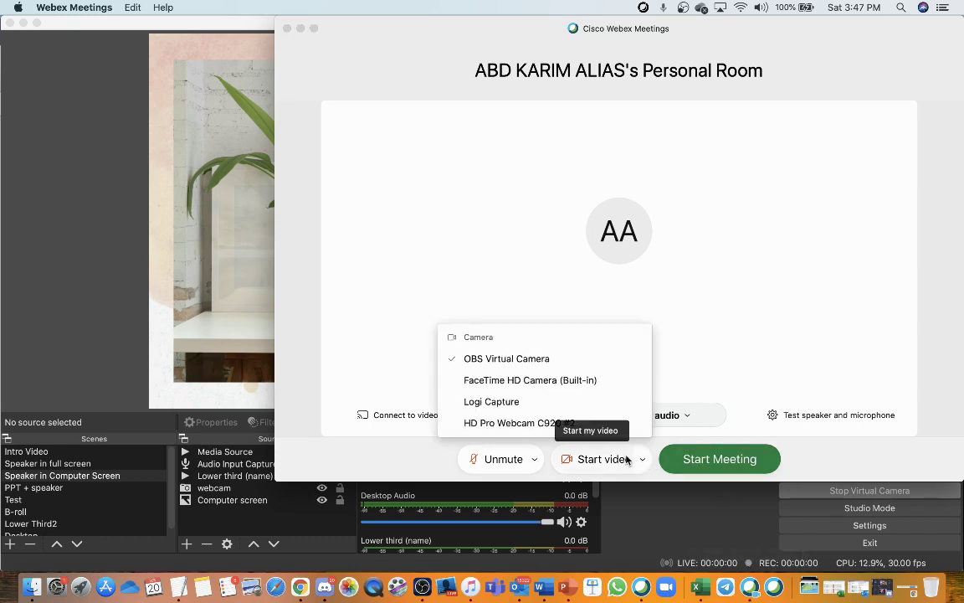
pyautogui.click(491, 359)
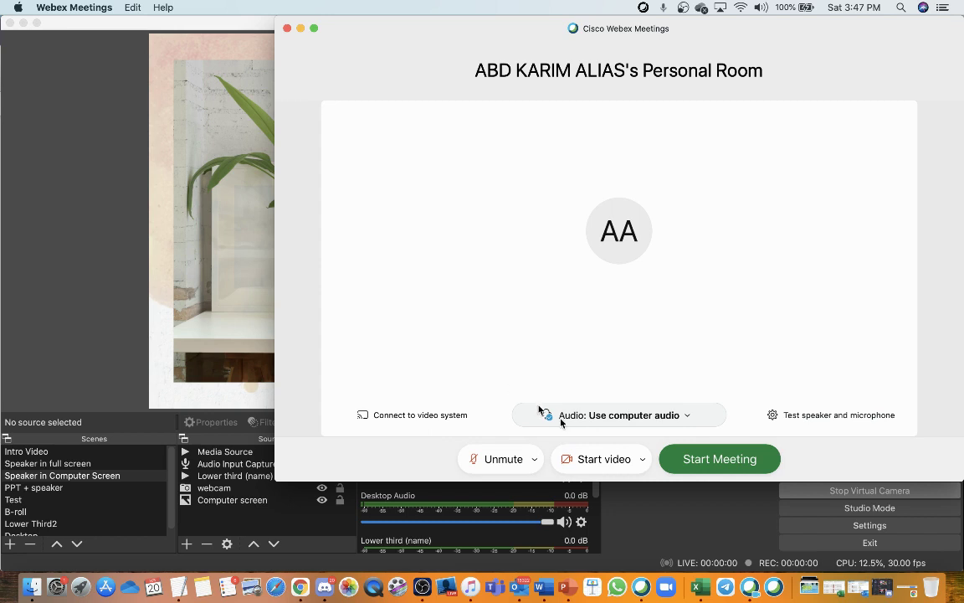
pyautogui.click(716, 460)
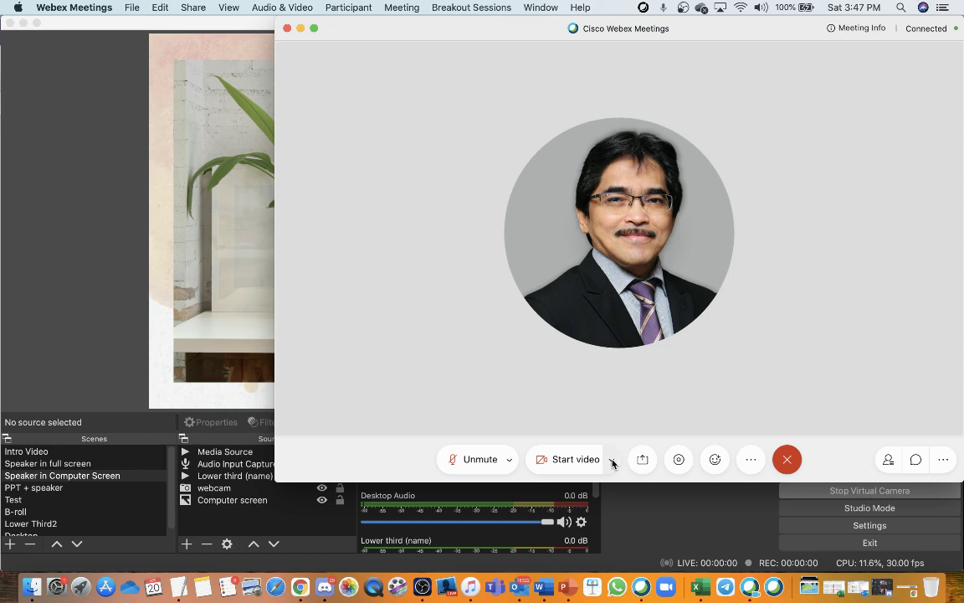
# Check the camera choice within the running meeting and start the video from OBS Virtual Camera
pyautogui.click(613, 462)
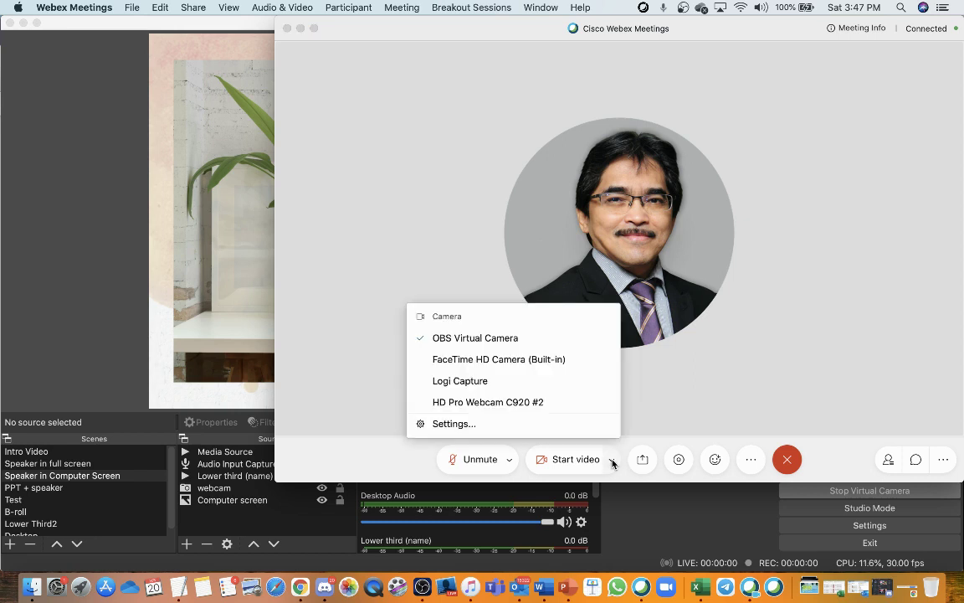
pyautogui.click(492, 347)
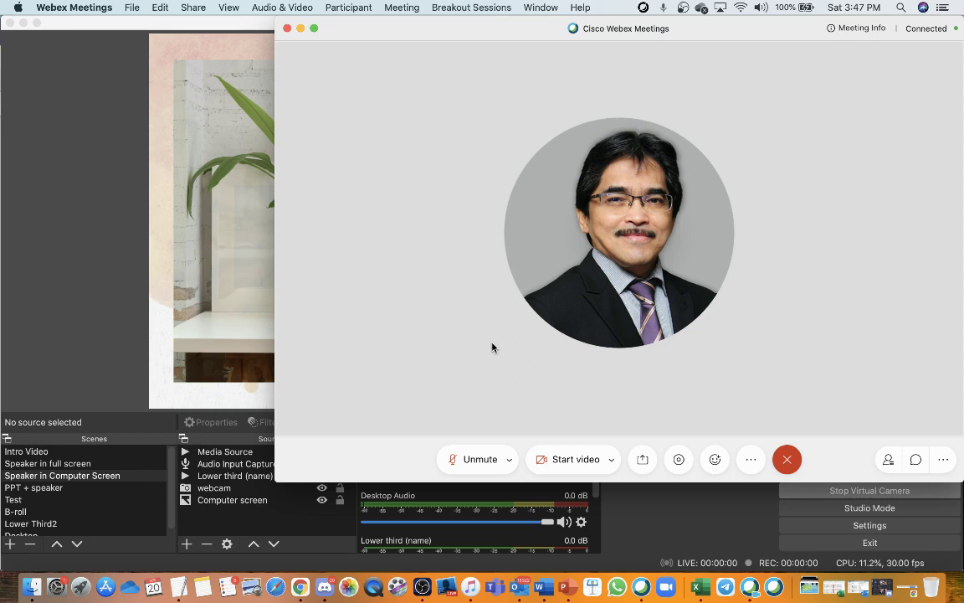
pyautogui.click(579, 462)
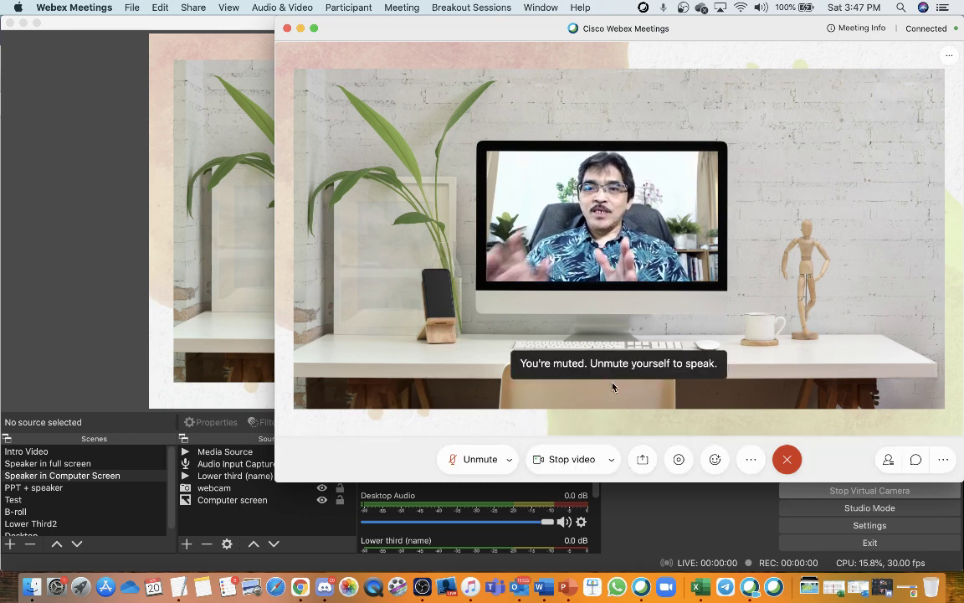
# Shrink the OBS window and arrange it beside the Webex meeting window so both video views can be compared
pyautogui.moveTo(417, 36); pyautogui.dragTo(445, 25)
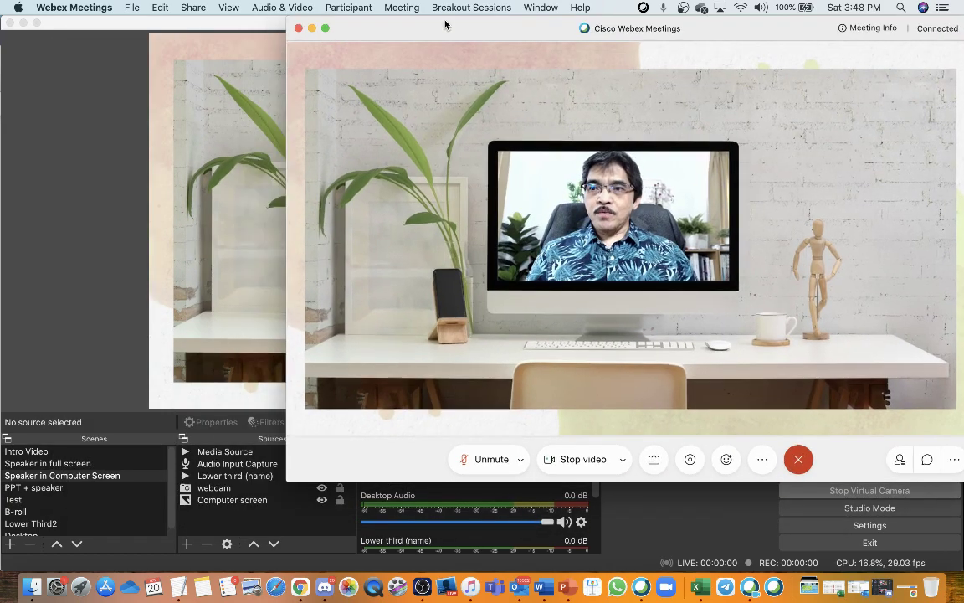
pyautogui.click(57, 211)
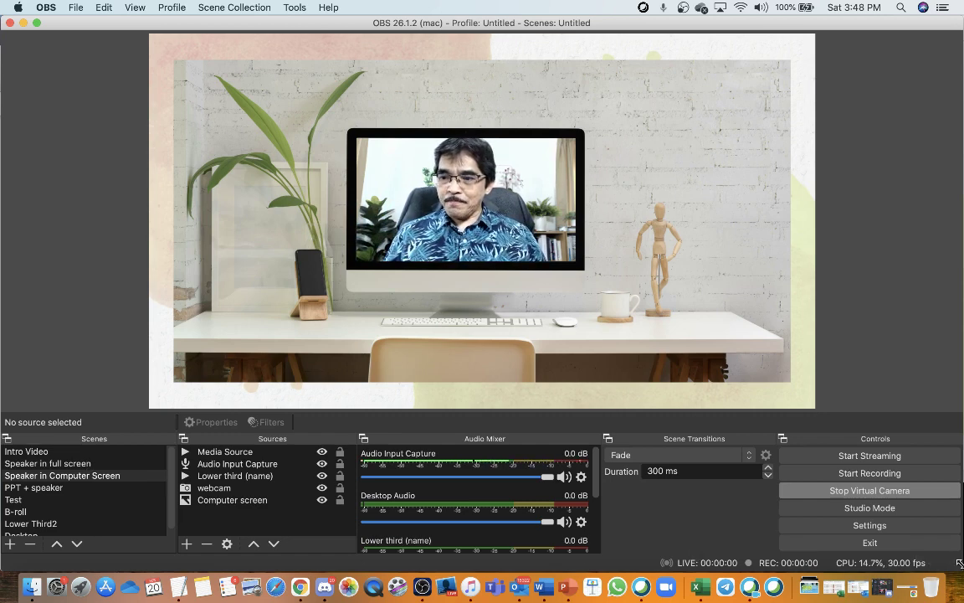
pyautogui.moveTo(906, 563); pyautogui.dragTo(525, 563)
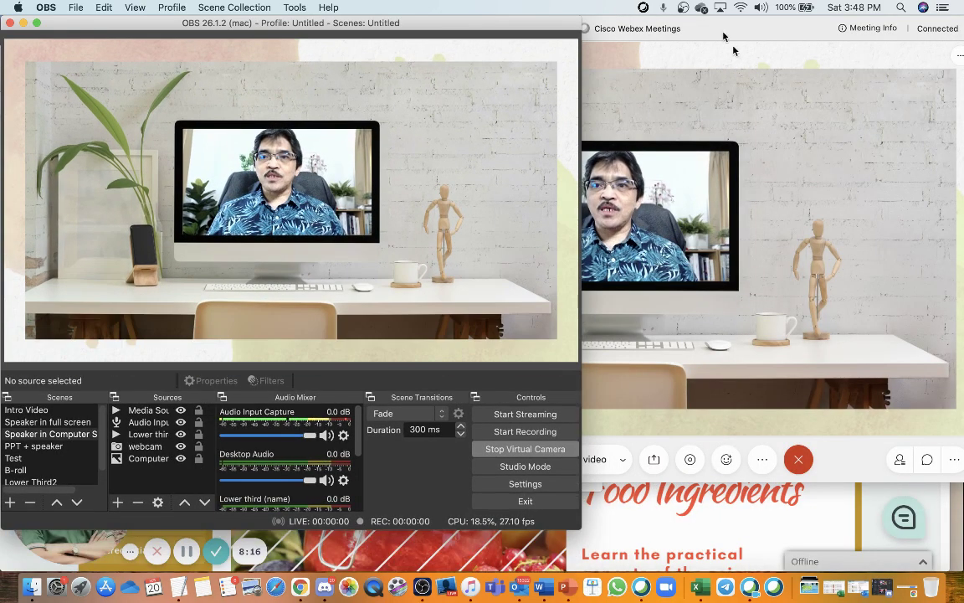
pyautogui.moveTo(710, 29)
pyautogui.mouseDown()
pyautogui.moveTo(781, 53)
pyautogui.moveTo(707, 28)
pyautogui.mouseUp()
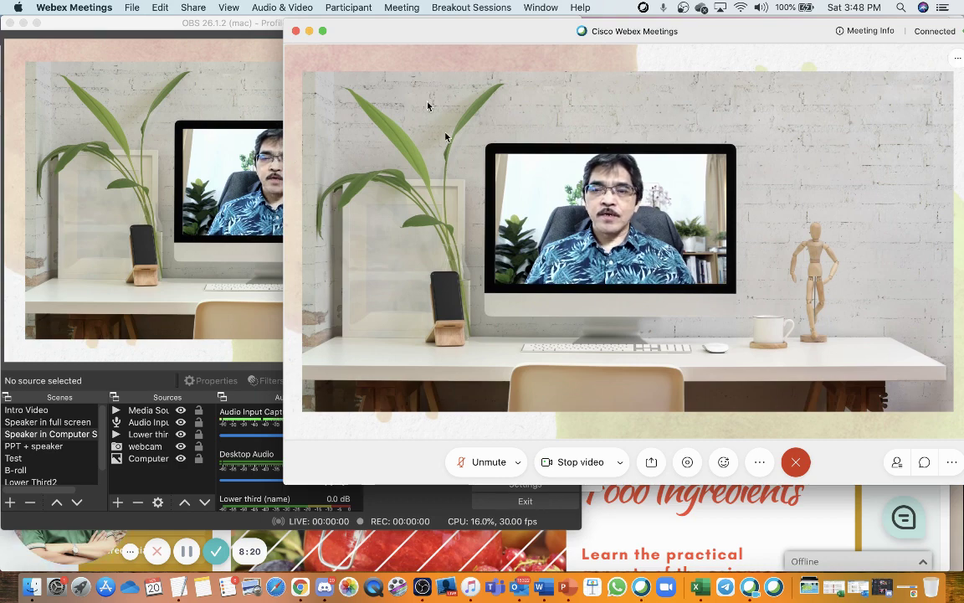
pyautogui.moveTo(443, 31); pyautogui.dragTo(532, 26)
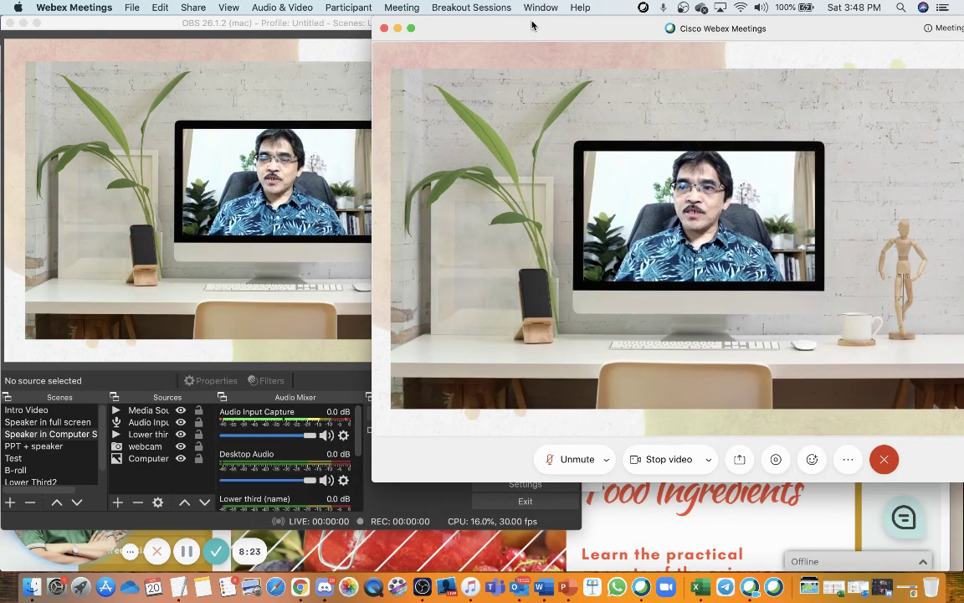
pyautogui.click(143, 23)
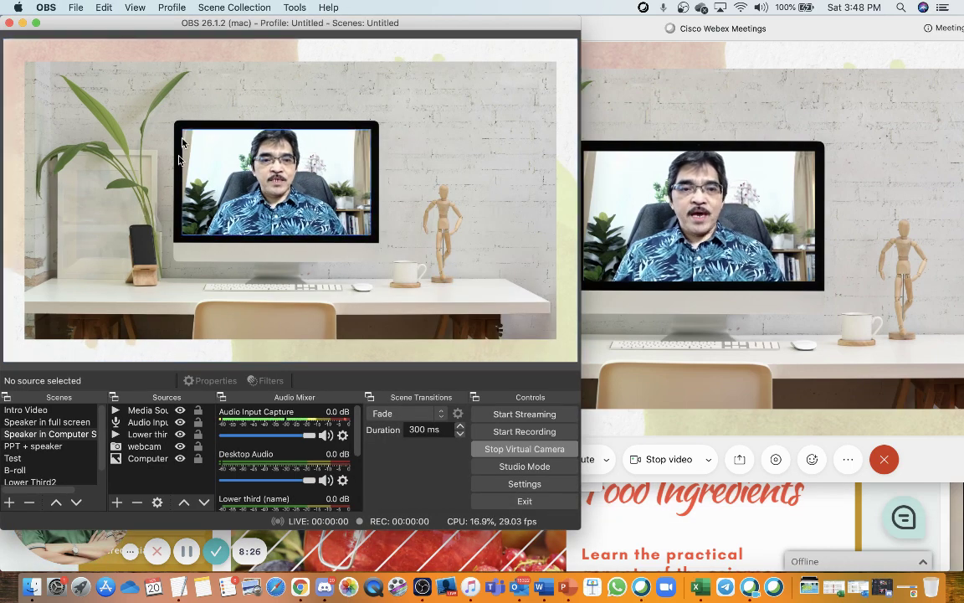
# Present the scenes Intro Video, Speaker in full screen, Speaker in Computer Screen and PPT + speaker in turn, then bring the whole Webex window into view
pyautogui.click(29, 413)
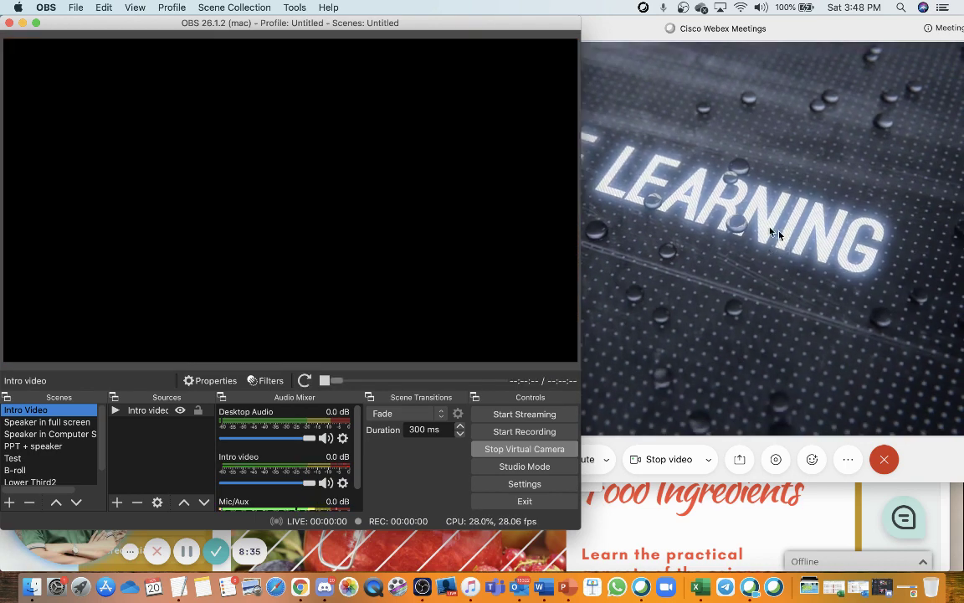
pyautogui.click(35, 423)
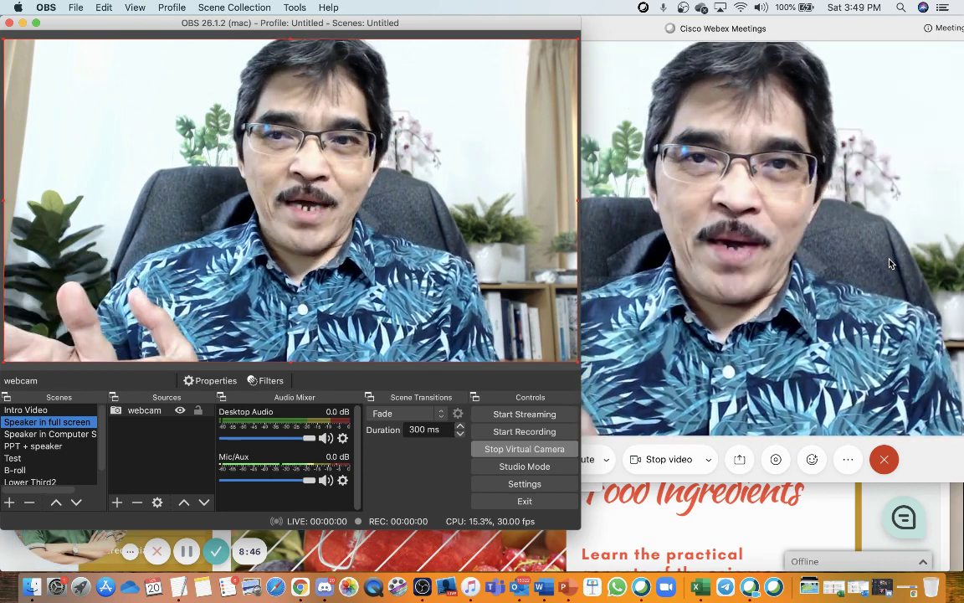
pyautogui.click(34, 434)
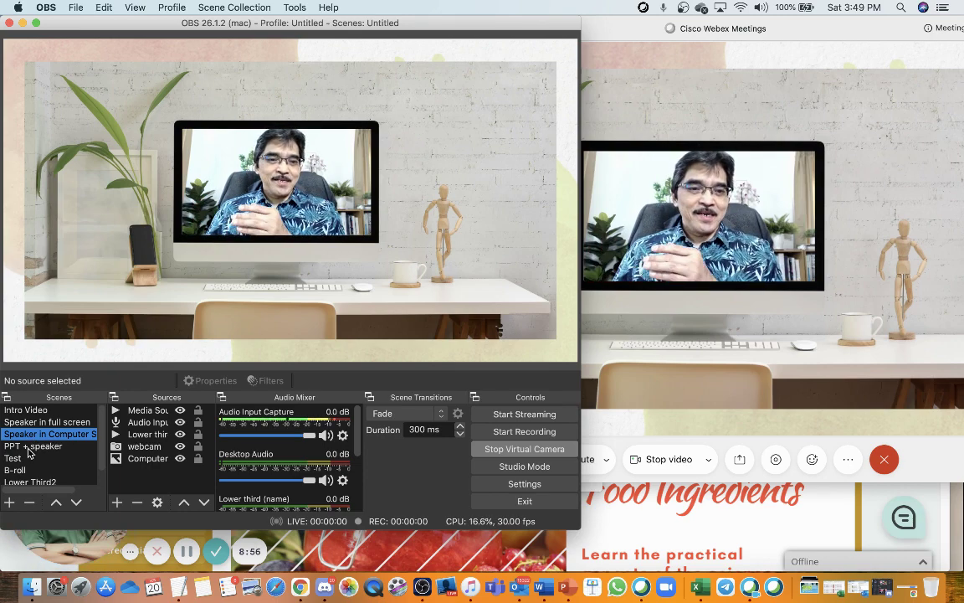
pyautogui.click(29, 447)
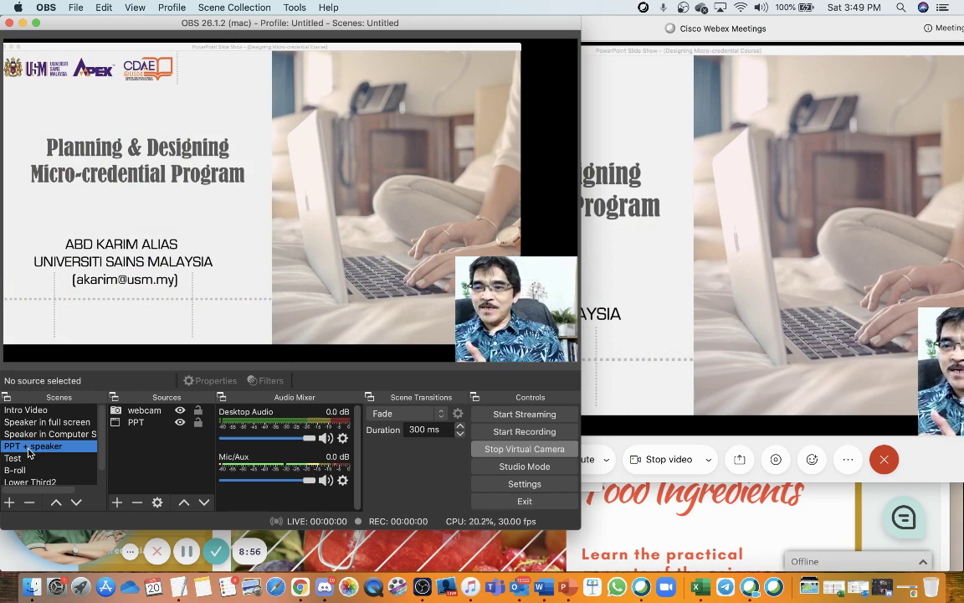
pyautogui.click(596, 73)
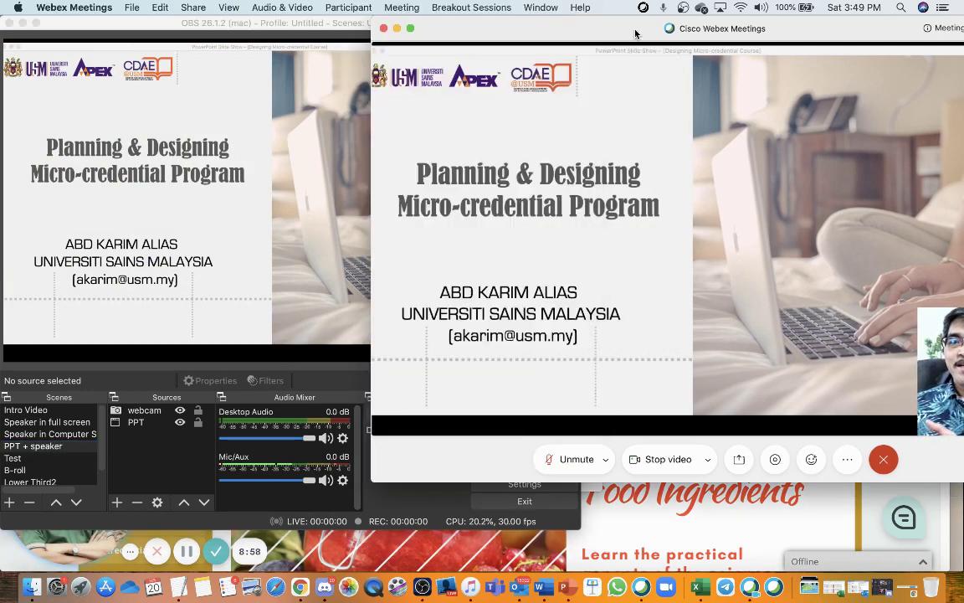
pyautogui.moveTo(637, 25); pyautogui.dragTo(535, 23)
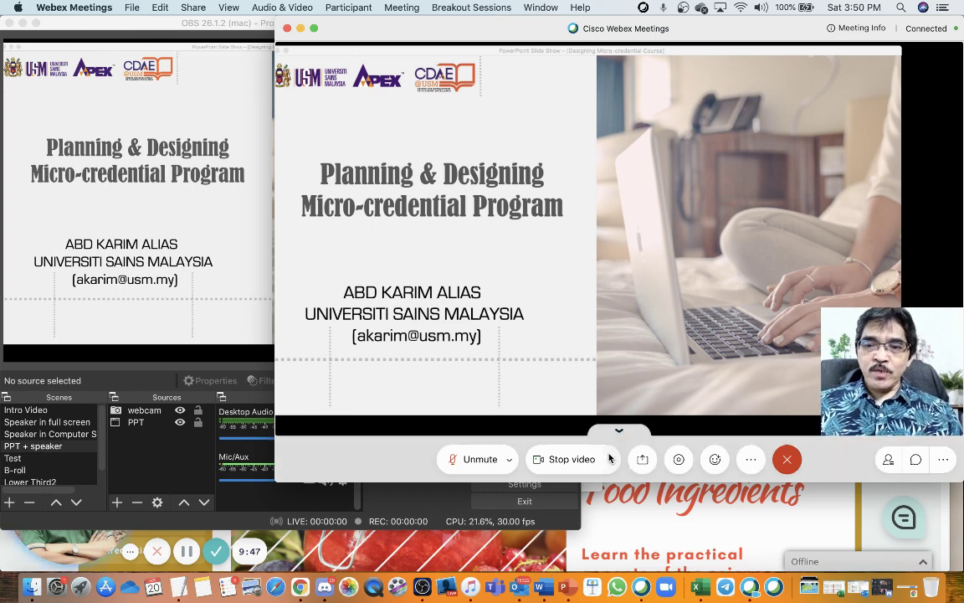
# Review the virtual camera control in OBS and the list of available cameras in the Webex meeting
pyautogui.click(142, 350)
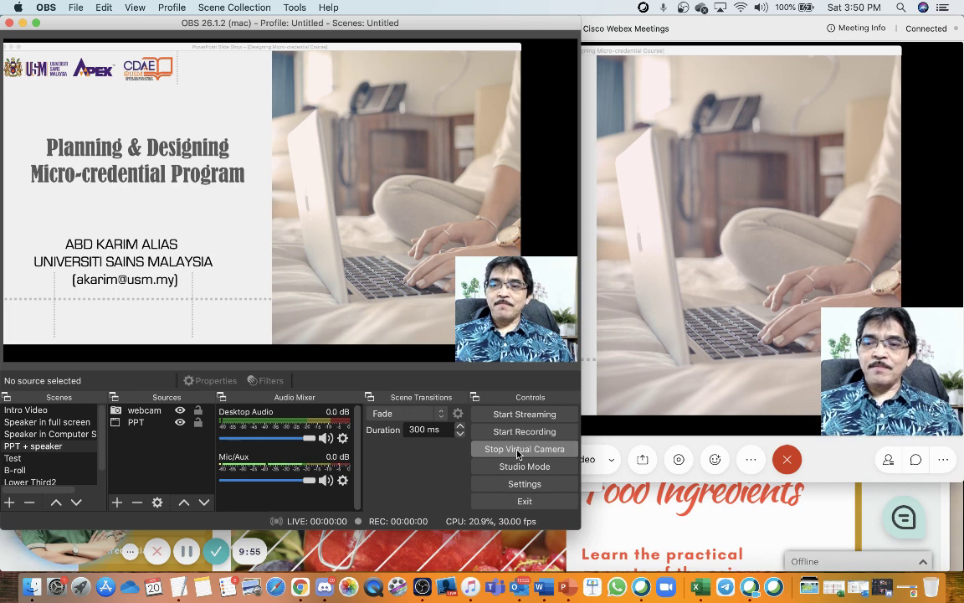
pyautogui.click(698, 438)
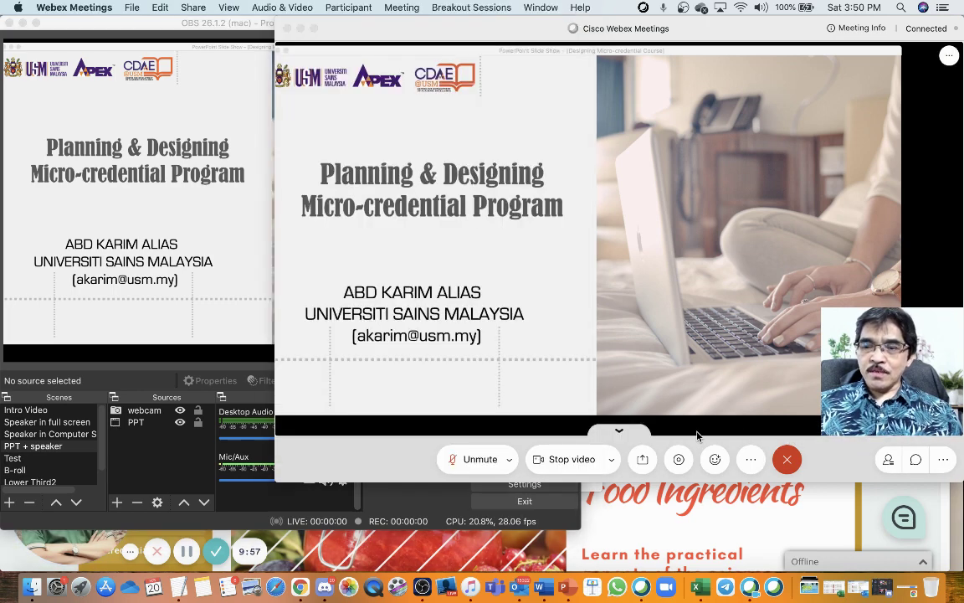
pyautogui.click(612, 460)
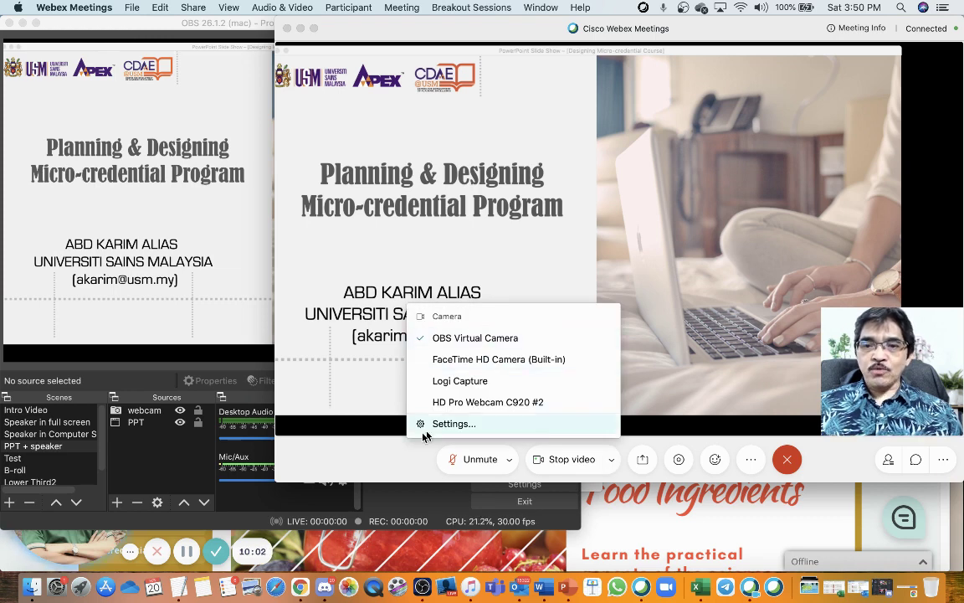
pyautogui.click(437, 472)
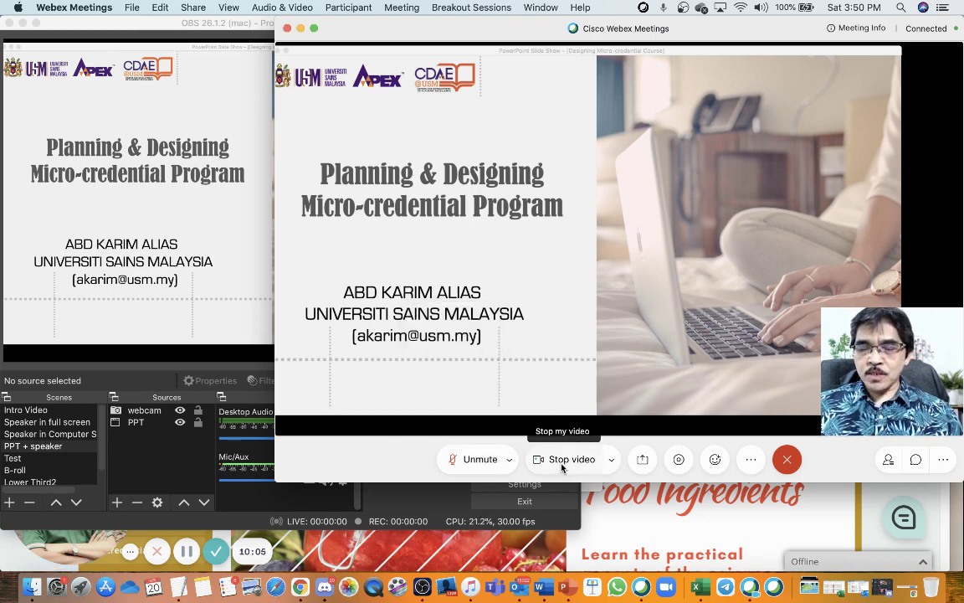
# Play the Intro Video scene in OBS, view it in Webex, and return to the Speaker in Computer Screen scene
pyautogui.click(29, 412)
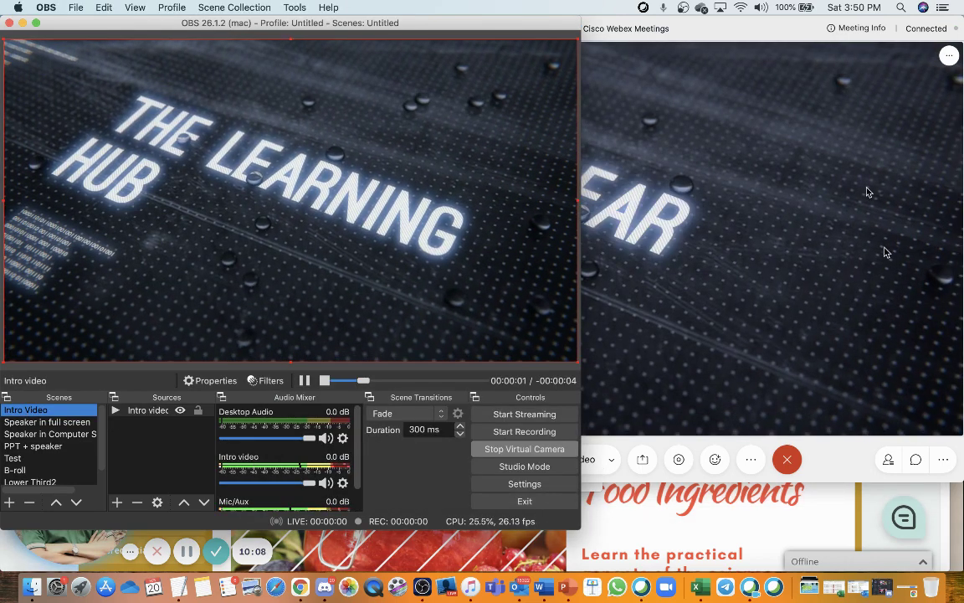
pyautogui.click(847, 471)
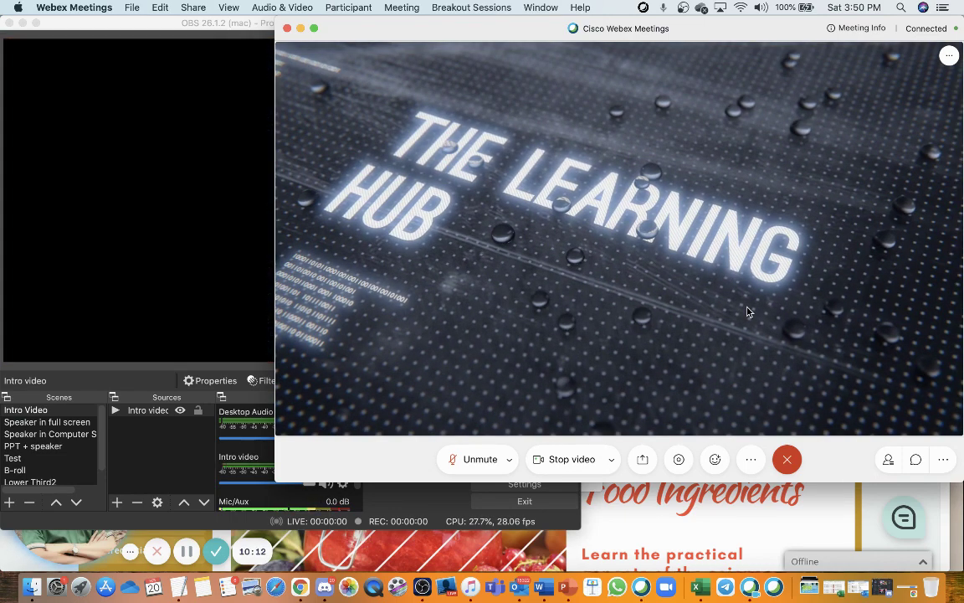
pyautogui.click(130, 387)
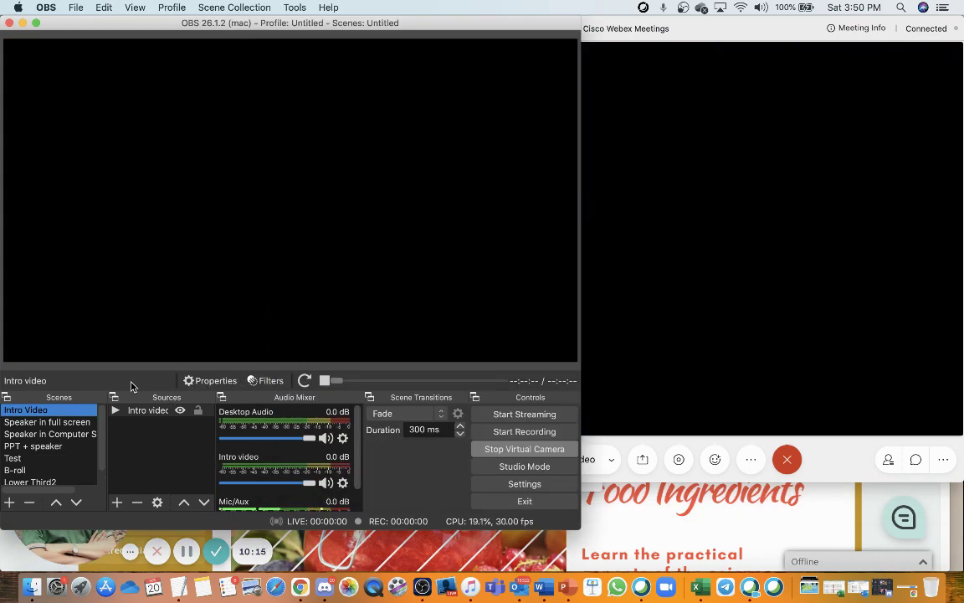
pyautogui.click(46, 434)
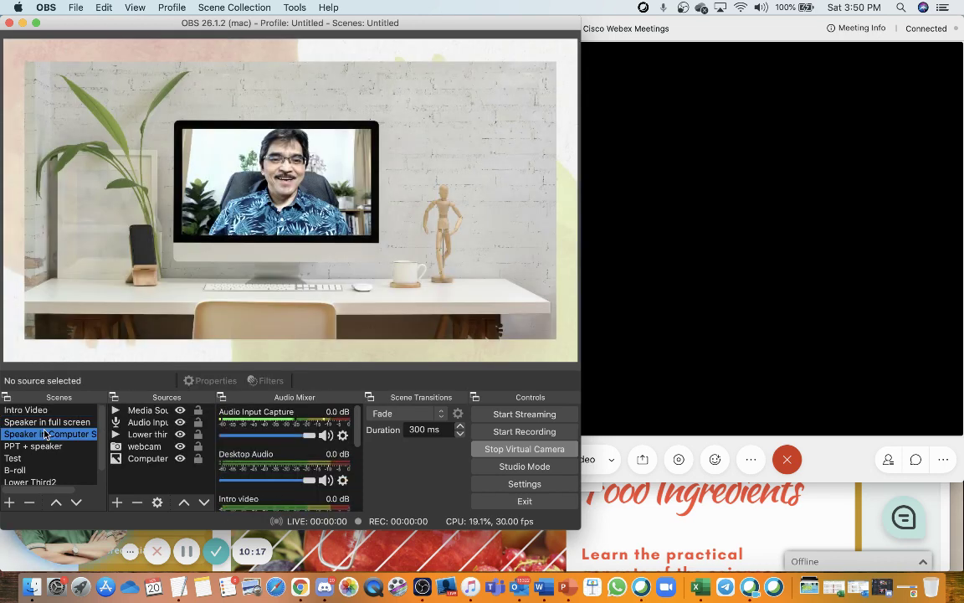
# Stop the OBS virtual camera and end the Webex meeting for all participants
pyautogui.click(504, 450)
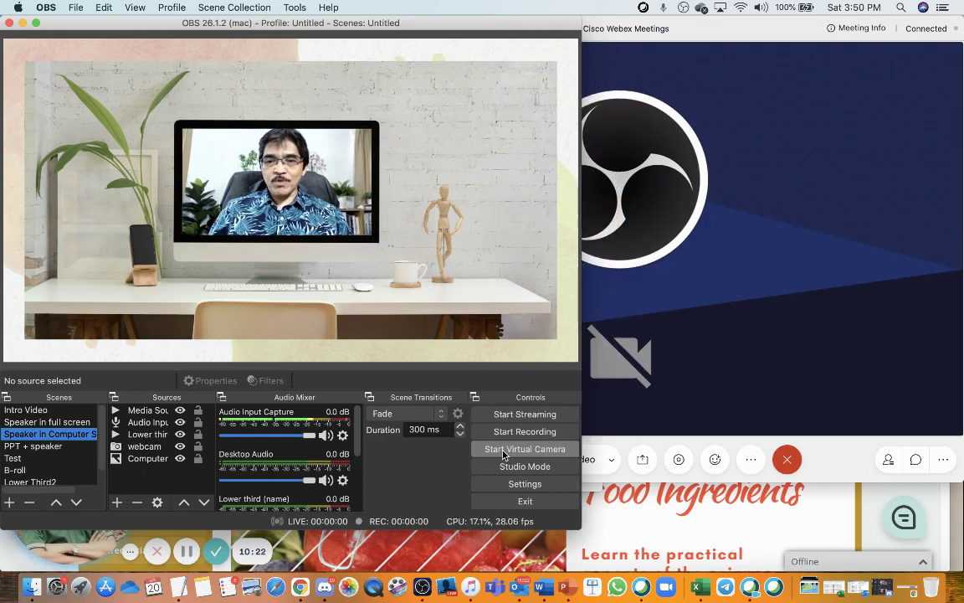
pyautogui.click(635, 423)
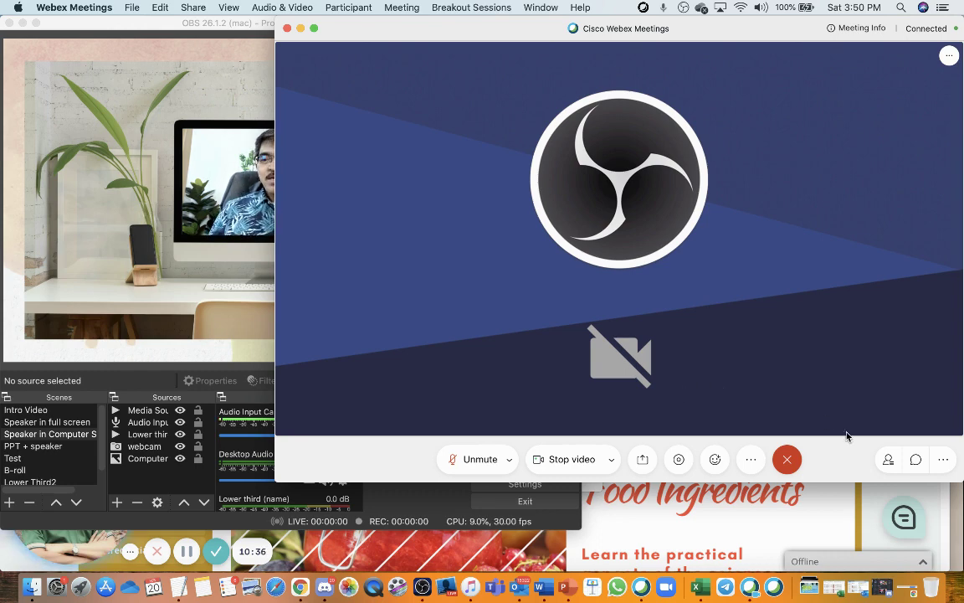
pyautogui.click(787, 459)
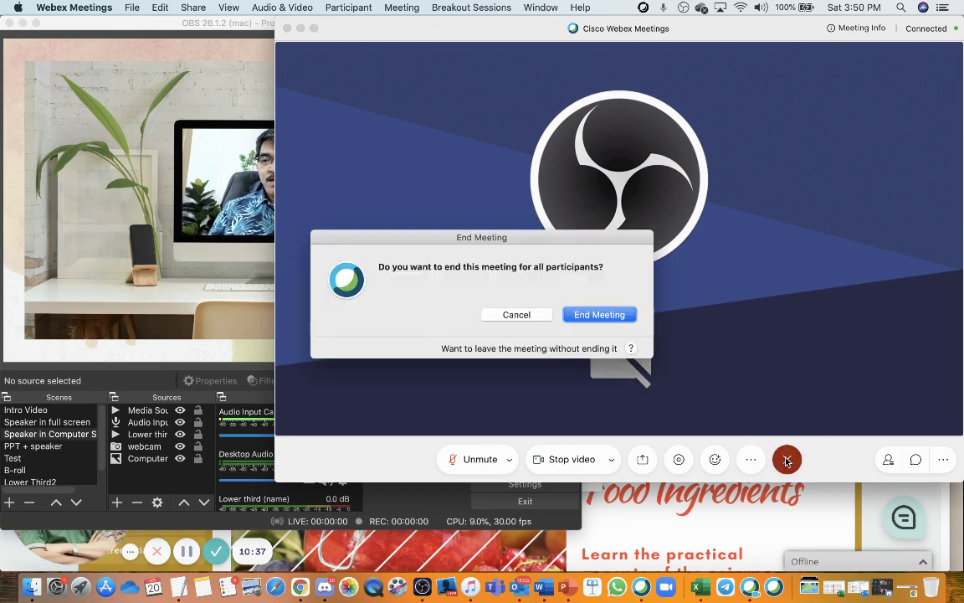
pyautogui.click(600, 314)
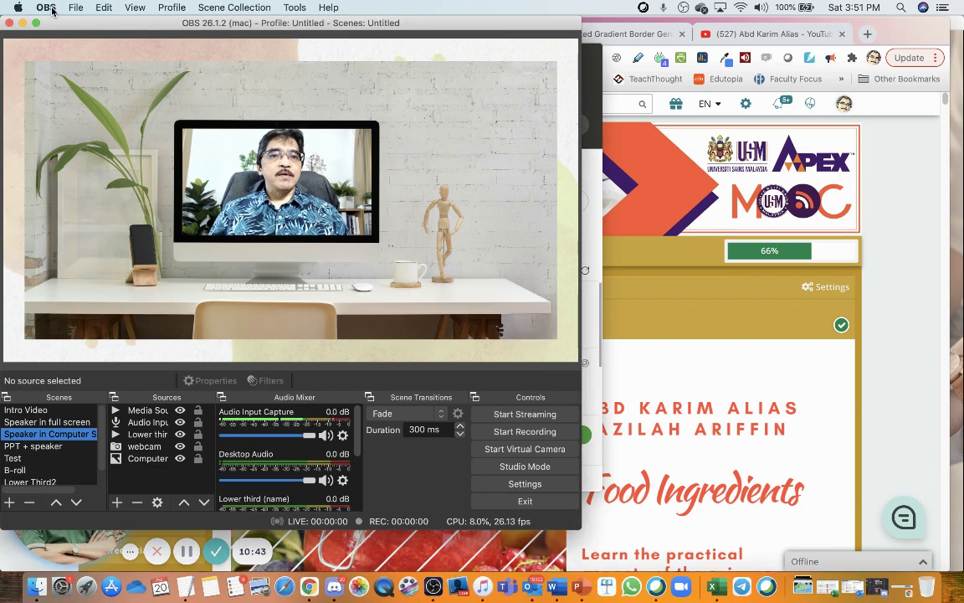
# Open Zoom and bring the OBS window forward next to it
pyautogui.click(891, 324)
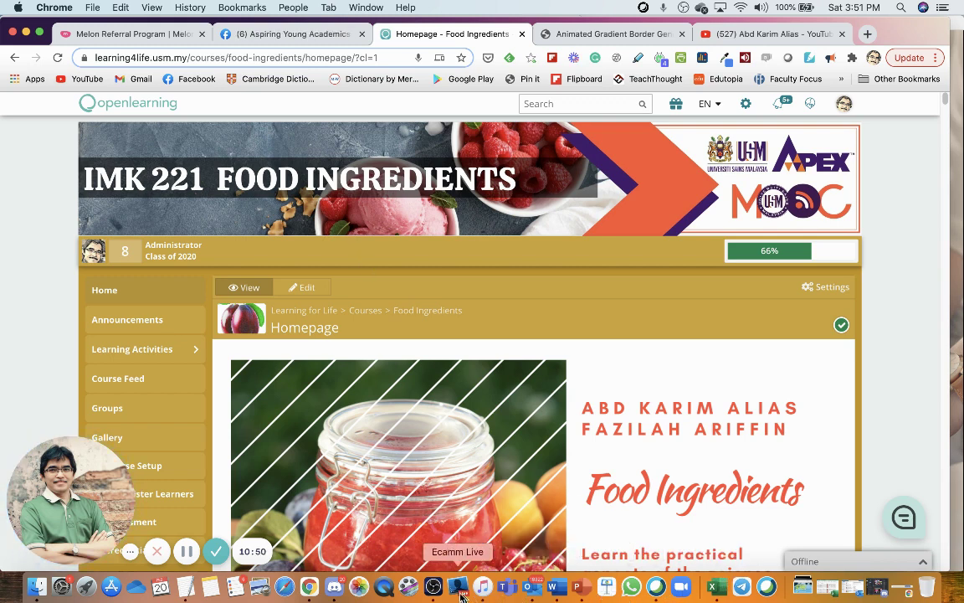
pyautogui.click(684, 591)
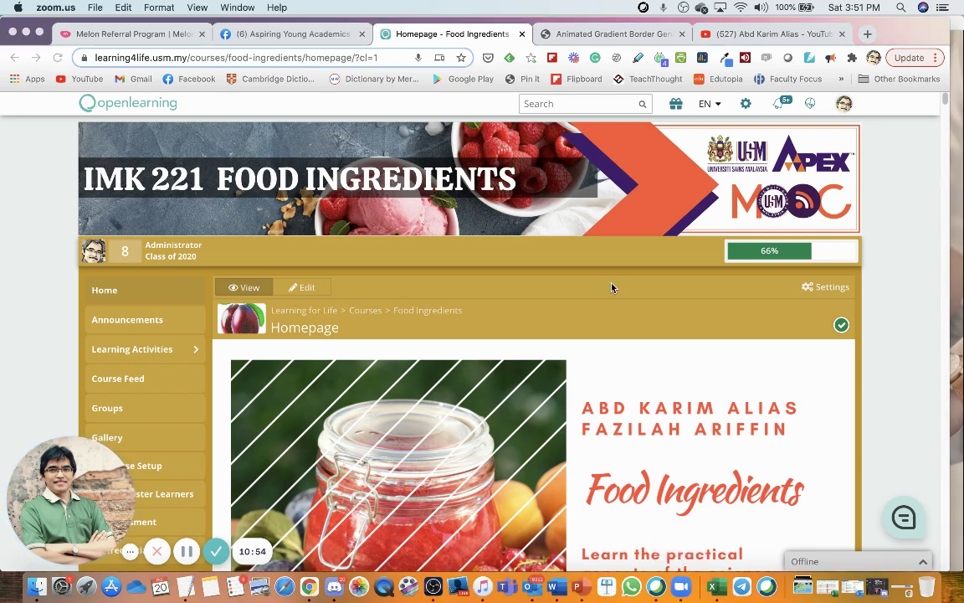
pyautogui.click(519, 295)
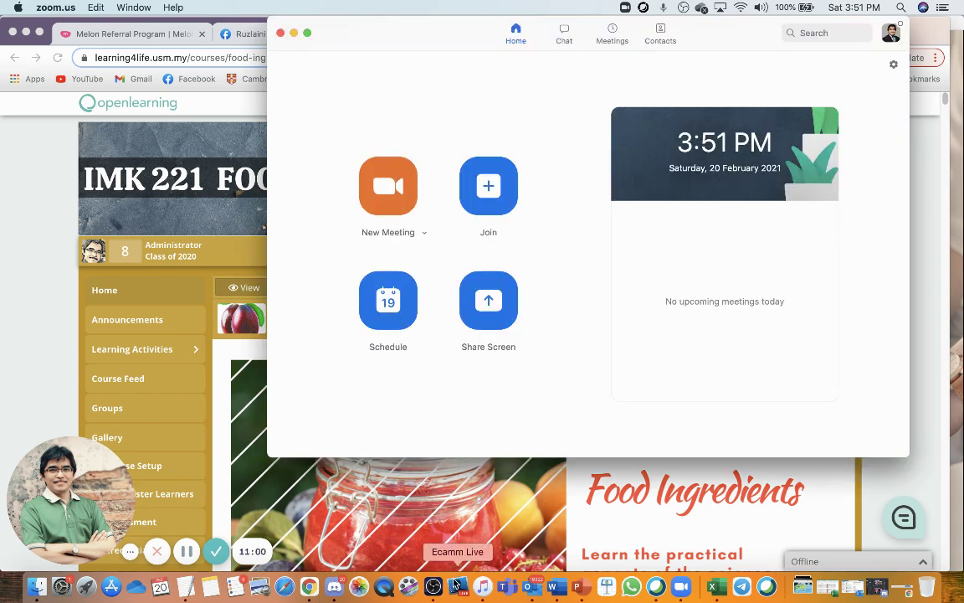
pyautogui.click(433, 586)
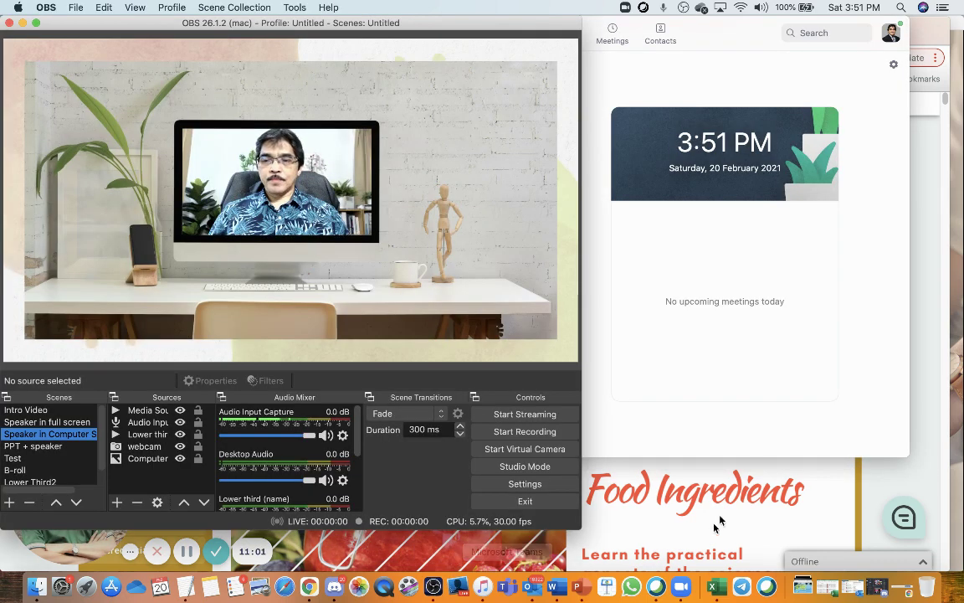
# Start a new Zoom meeting, minimize the Zoom home window and join with computer audio
pyautogui.click(767, 429)
pyautogui.click(387, 199)
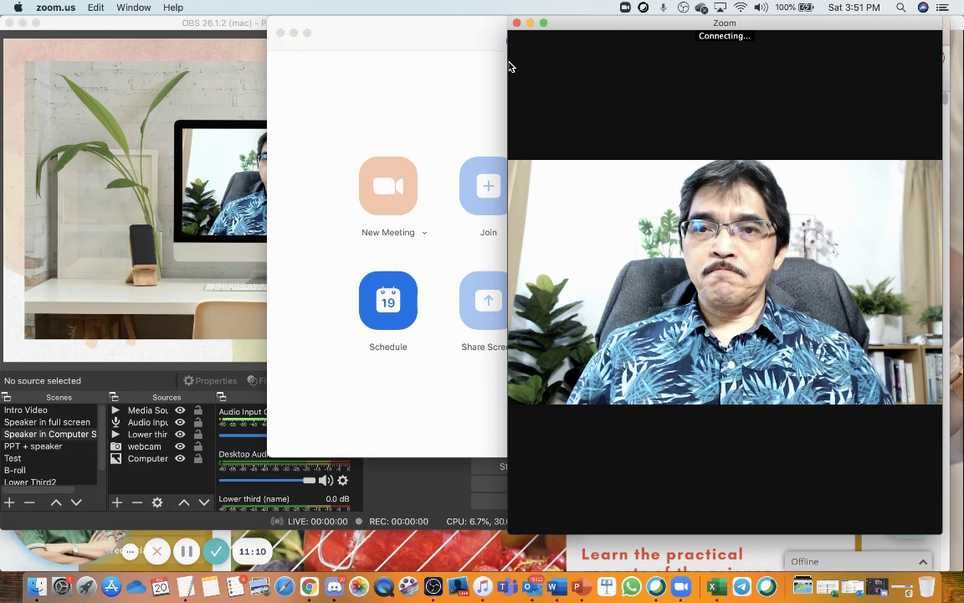
pyautogui.click(530, 107)
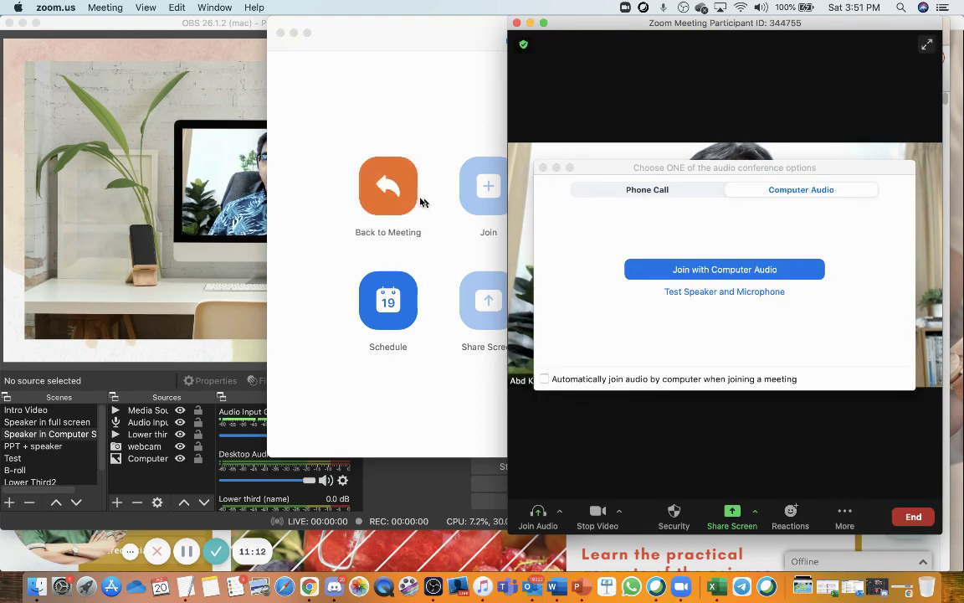
pyautogui.click(293, 33)
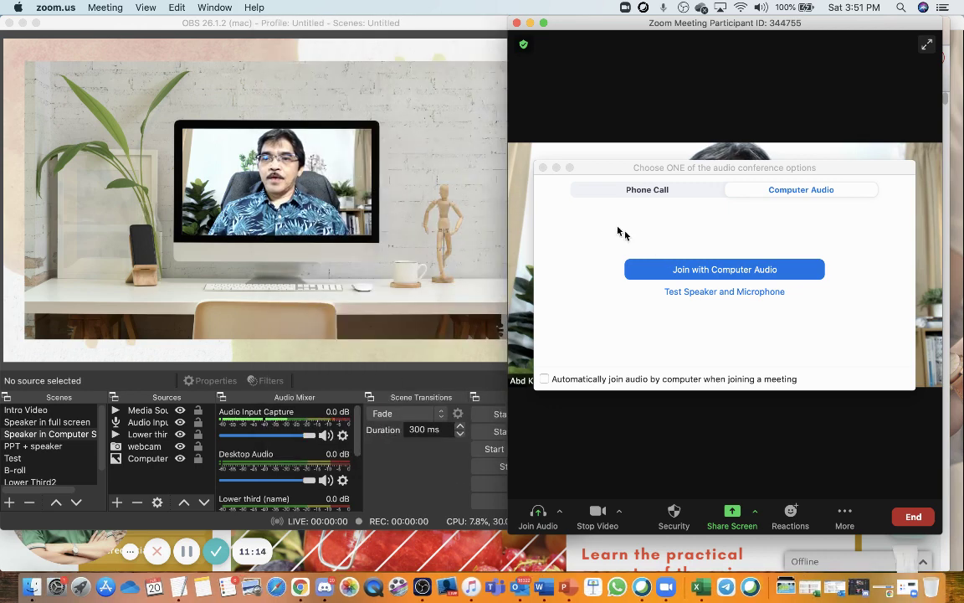
pyautogui.click(736, 271)
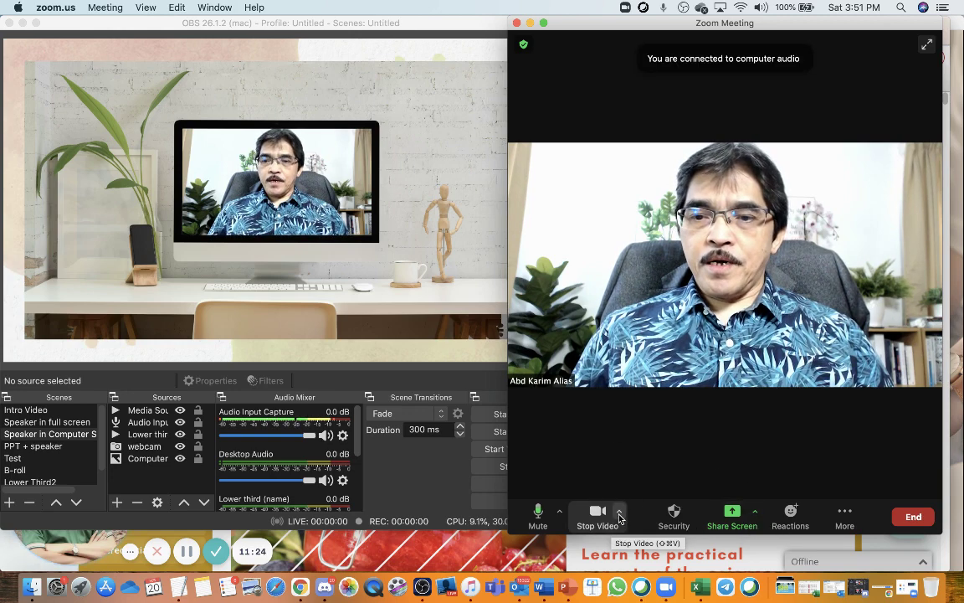
# Check the Zoom meeting's camera list for OBS Virtual Camera, then switch to OBS and start its virtual camera
pyautogui.click(621, 514)
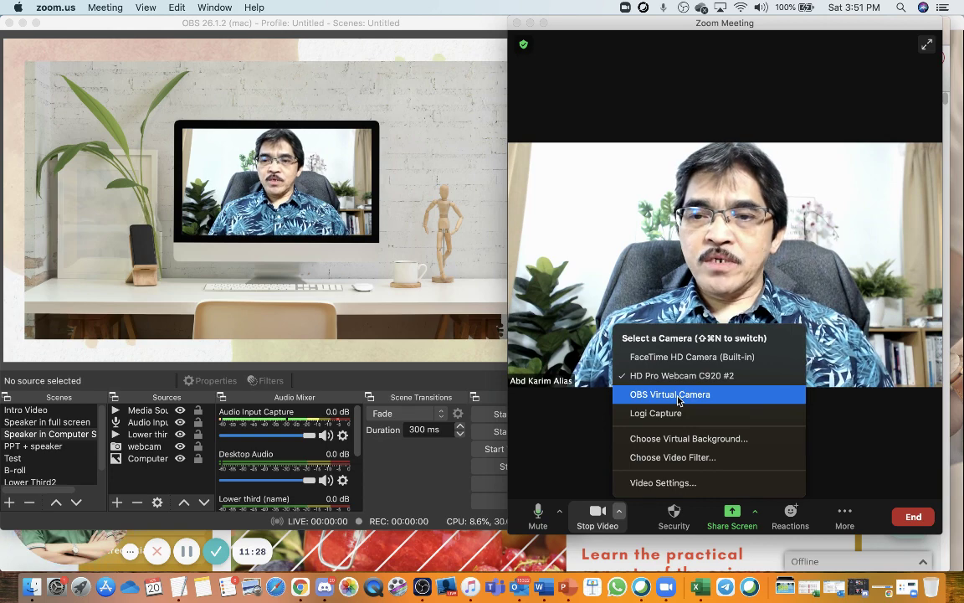
pyautogui.click(431, 360)
pyautogui.click(318, 334)
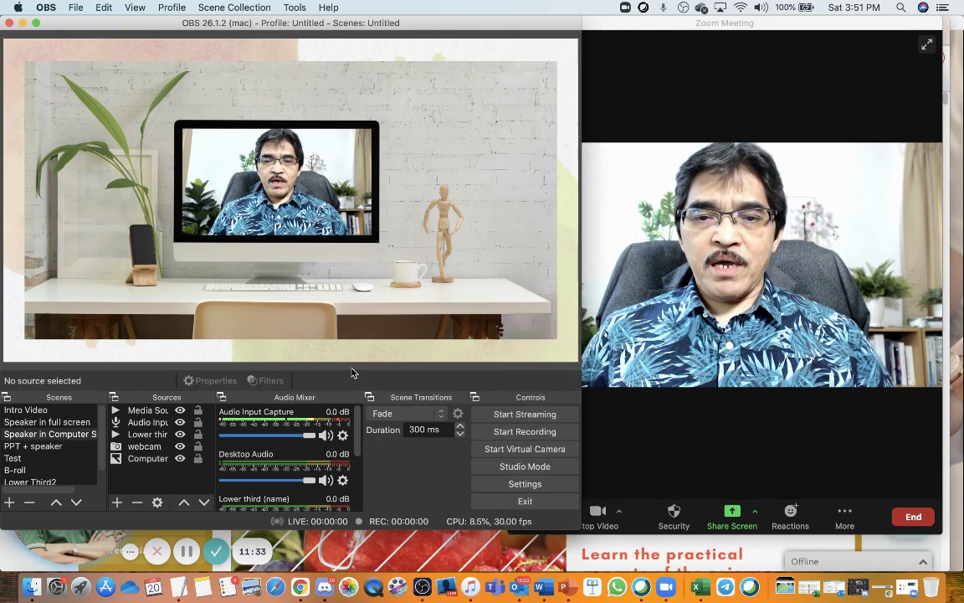
pyautogui.click(500, 450)
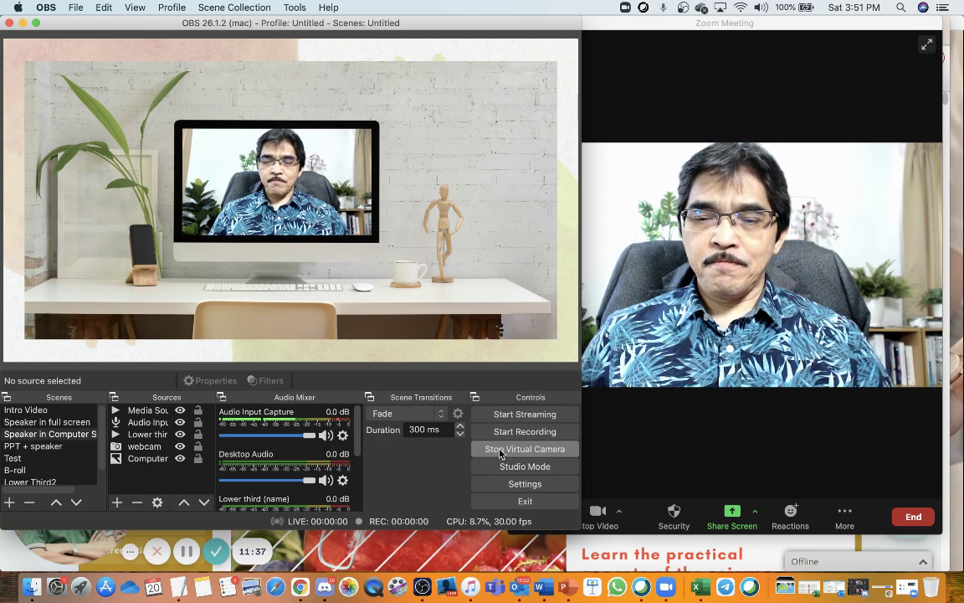
# Bring the Zoom meeting forward and select OBS Virtual Camera as its camera
pyautogui.click(634, 485)
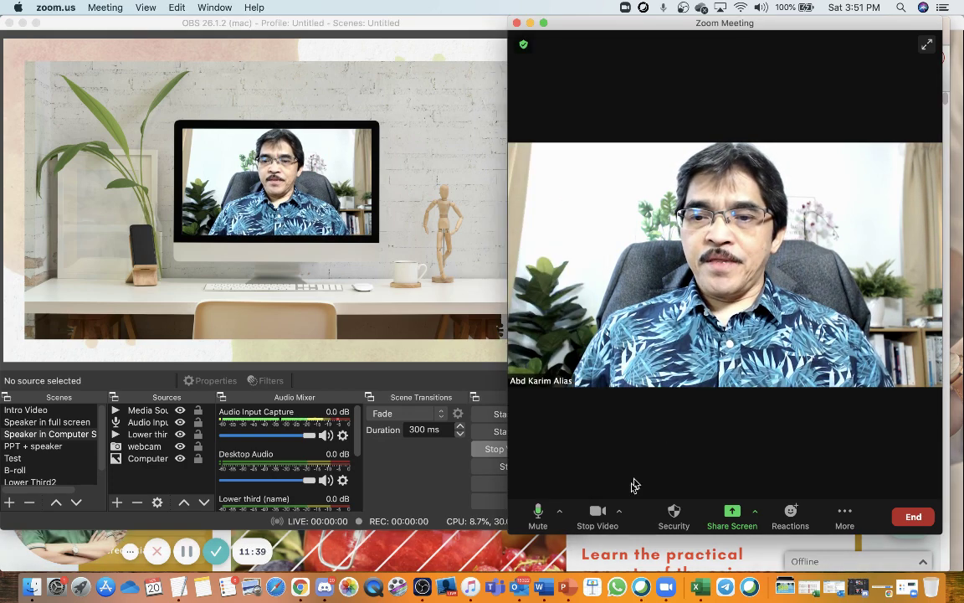
pyautogui.click(620, 512)
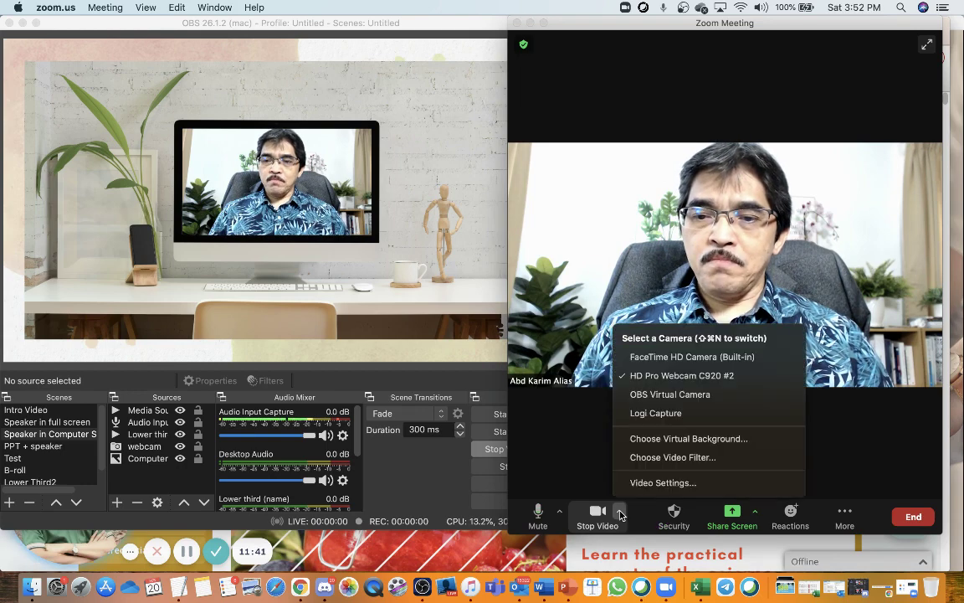
pyautogui.click(650, 401)
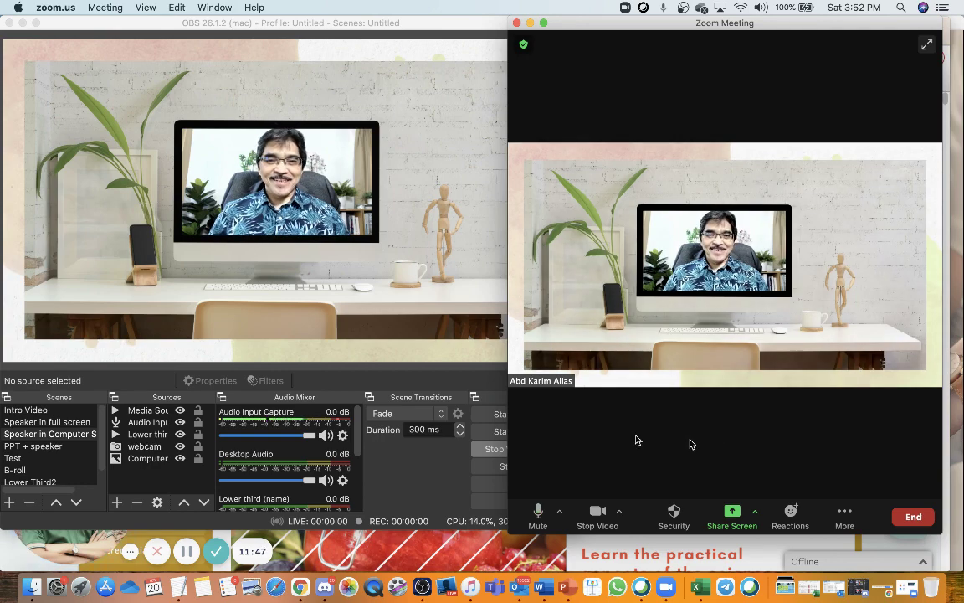
# Switch the OBS scene to Intro Video and then to Speaker in full screen, and bring the Zoom meeting forward to check the feed
pyautogui.click(25, 410)
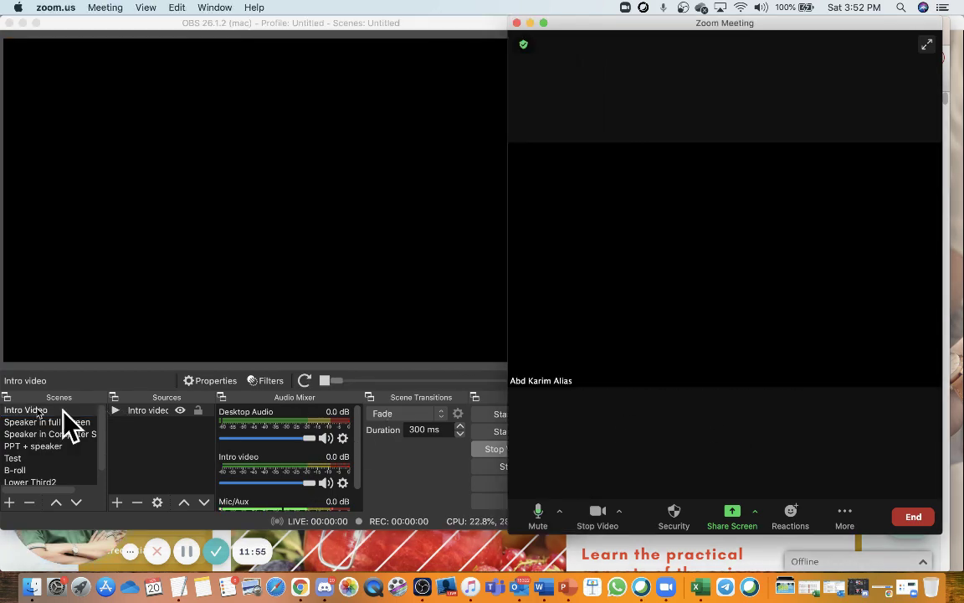
pyautogui.click(12, 422)
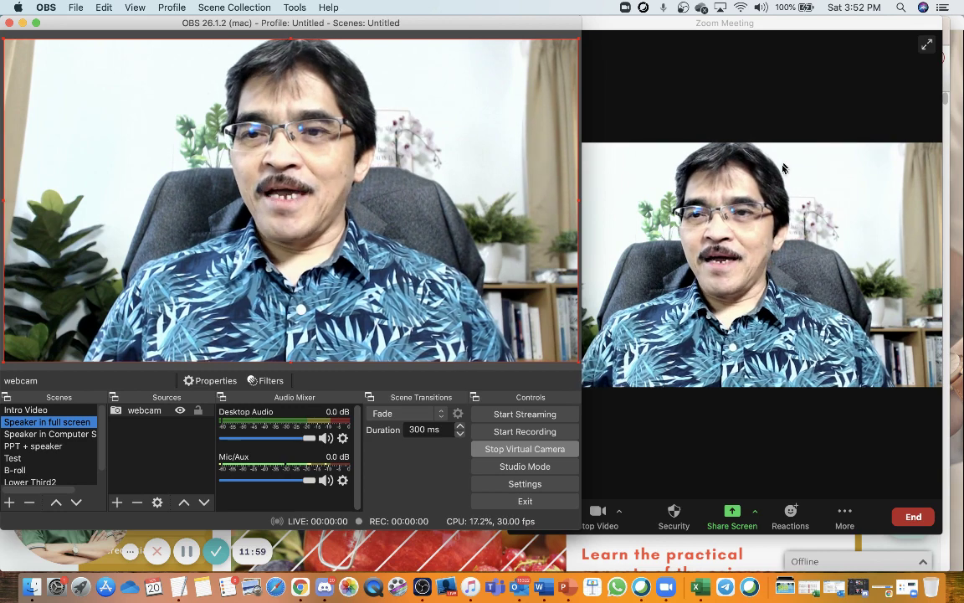
pyautogui.click(739, 74)
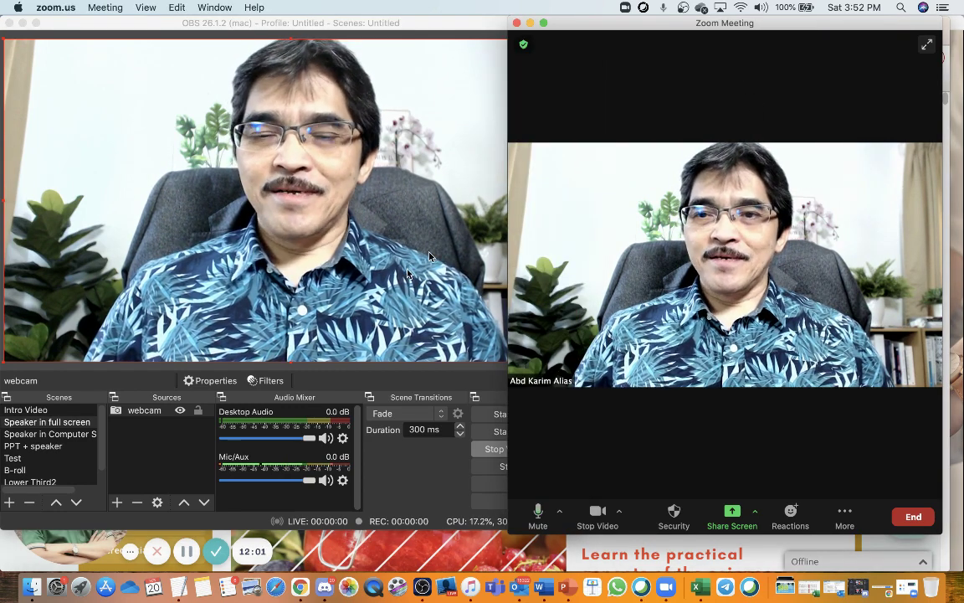
# Activate the OBS scene showing the speaker inside a computer screen and check it in the Zoom meeting
pyautogui.click(34, 424)
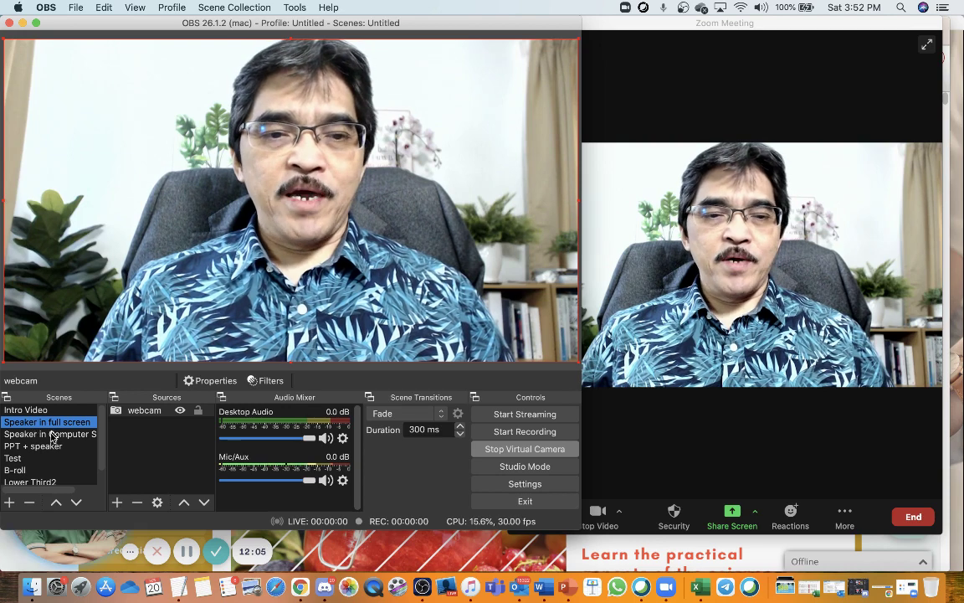
pyautogui.click(50, 433)
pyautogui.click(770, 415)
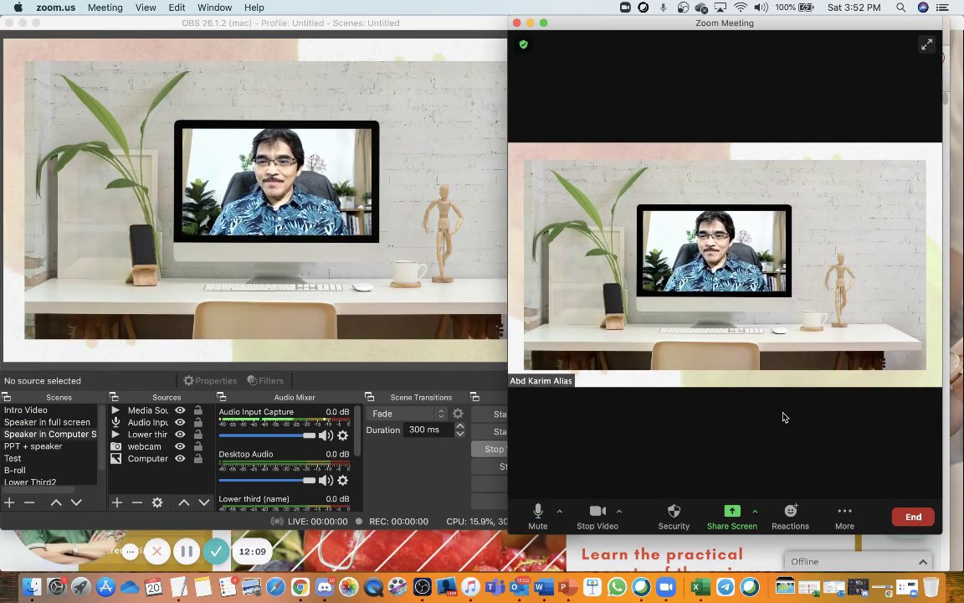
# Present the PPT + speaker scene in OBS, check it in the Zoom meeting, and return to the Speaker in full screen scene
pyautogui.click(24, 445)
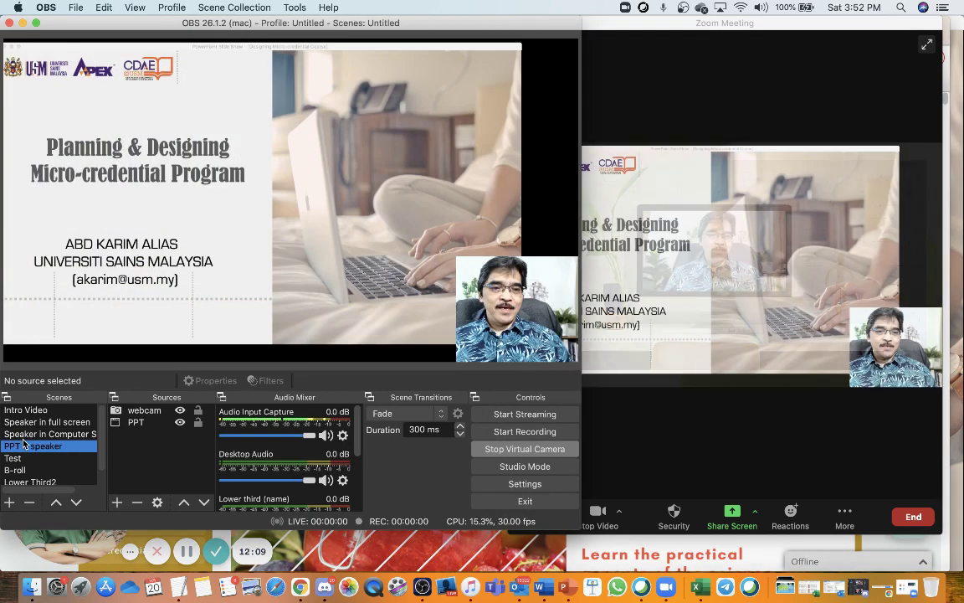
pyautogui.click(723, 446)
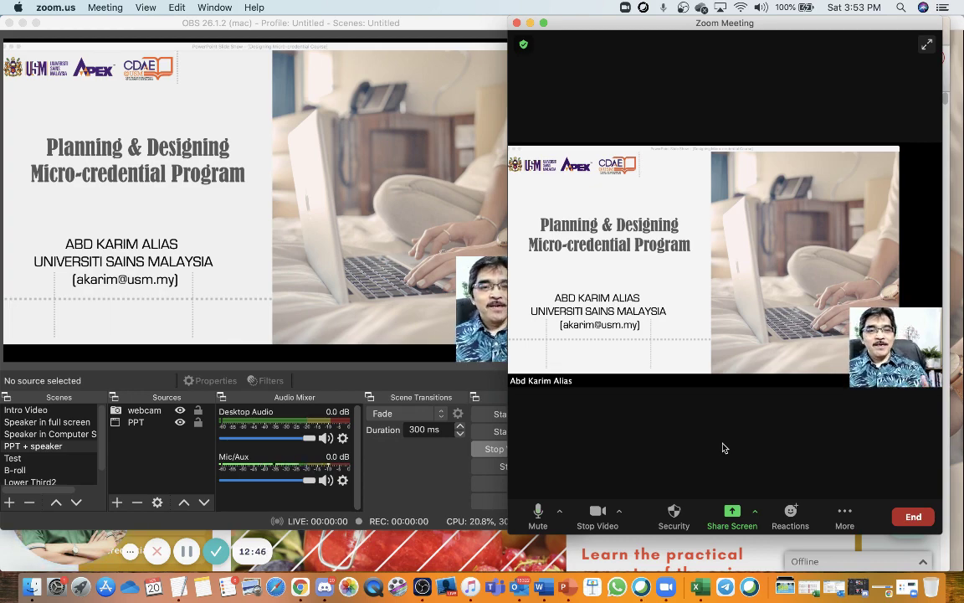
pyautogui.click(77, 422)
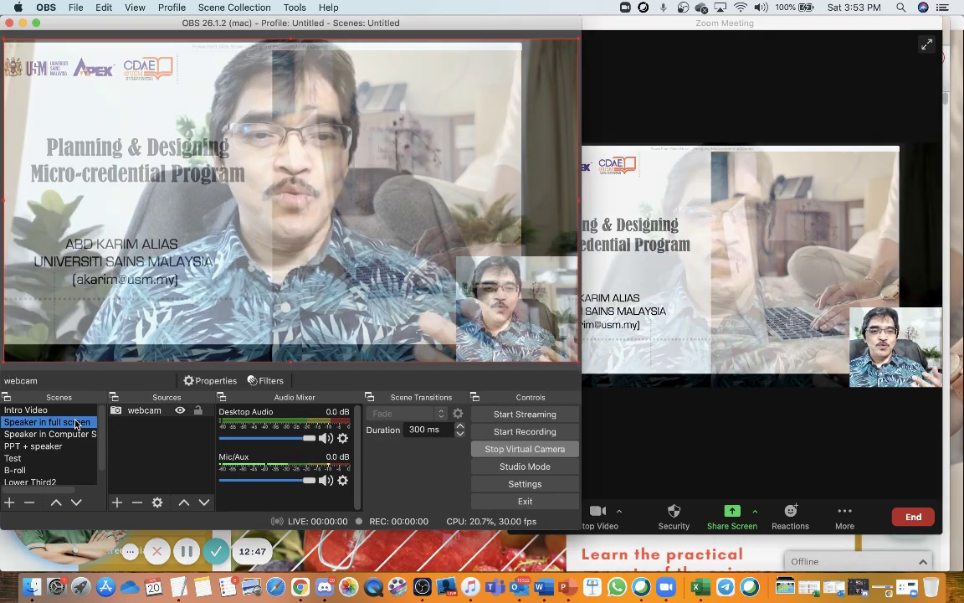